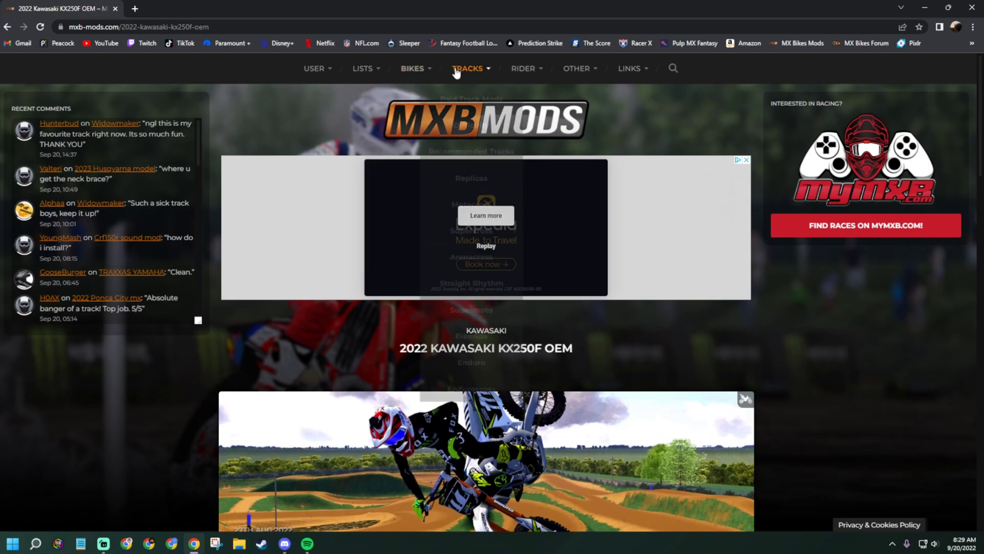
Go through Bikes > Liveries > Kawasaki to the 2022 Kawasaki KX250F OEM liveries page.
mouse_move(422, 72)
mouse_move(423, 129)
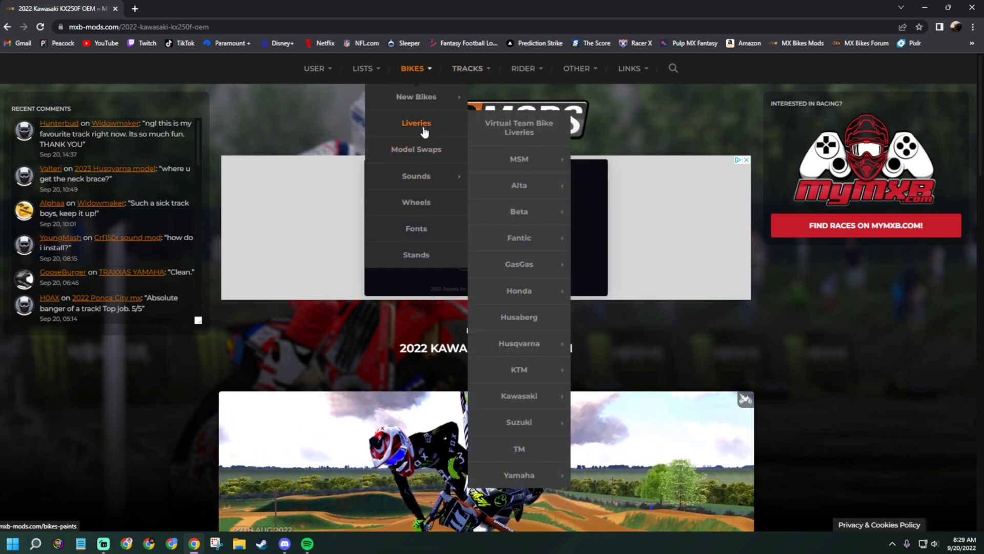
mouse_move(519, 396)
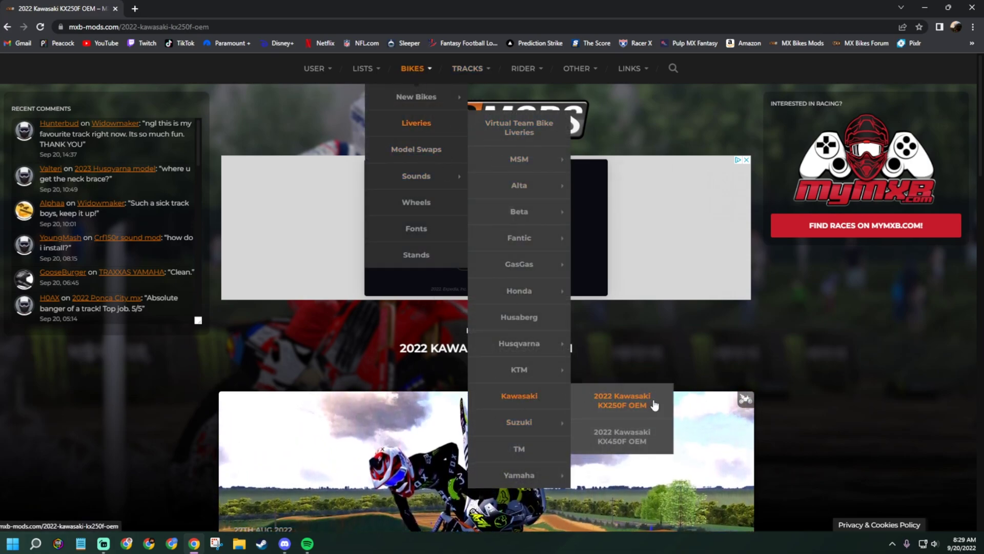
left_click(620, 405)
Open the American Kawasaki by Ryze paint and download its file.
scroll(622, 387, "down", 6)
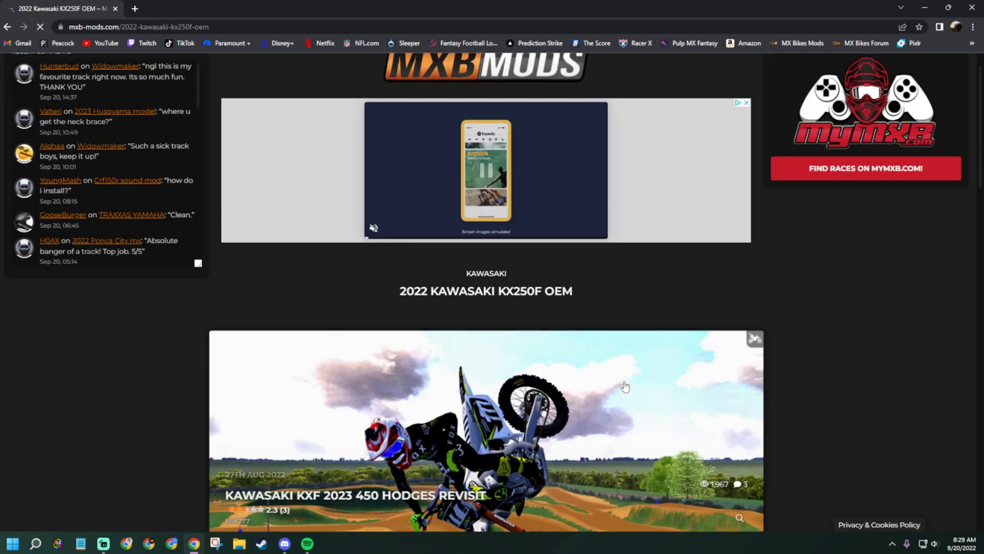
scroll(647, 374, "down", 3)
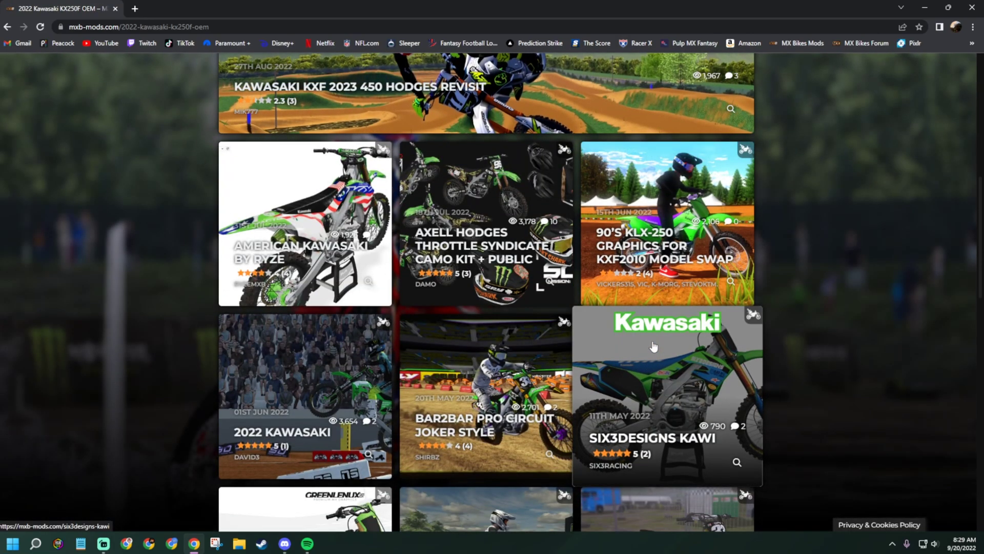
left_click(300, 257)
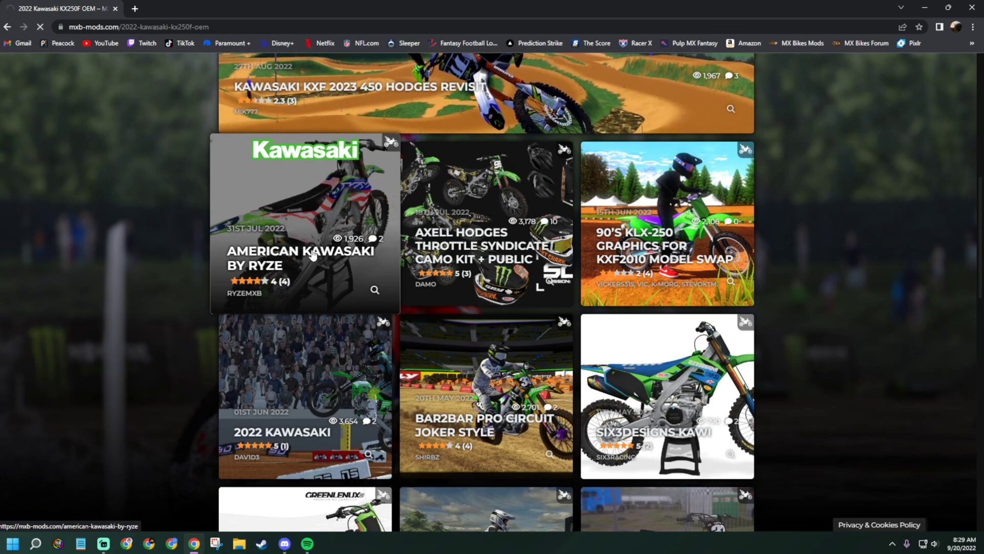
scroll(534, 251, "down", 10)
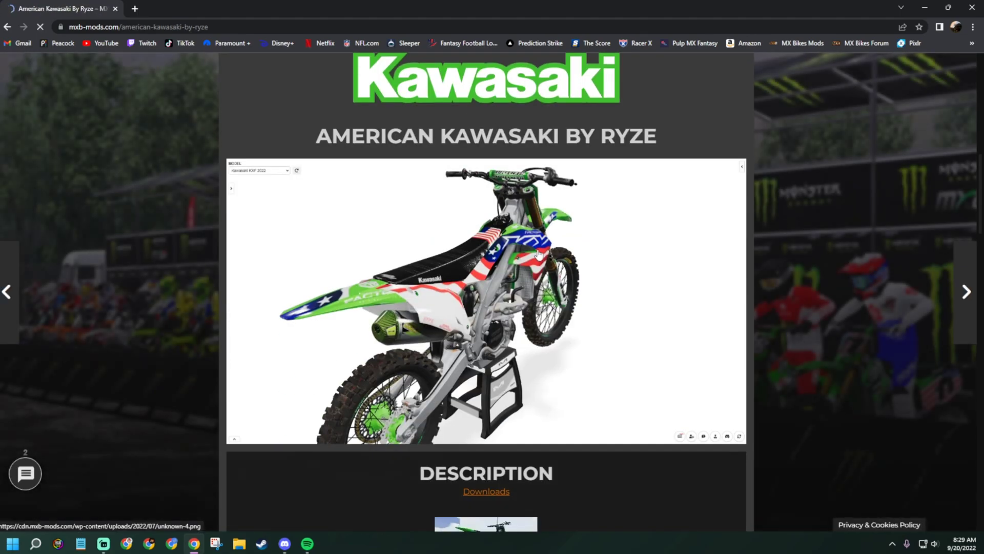
scroll(564, 250, "down", 15)
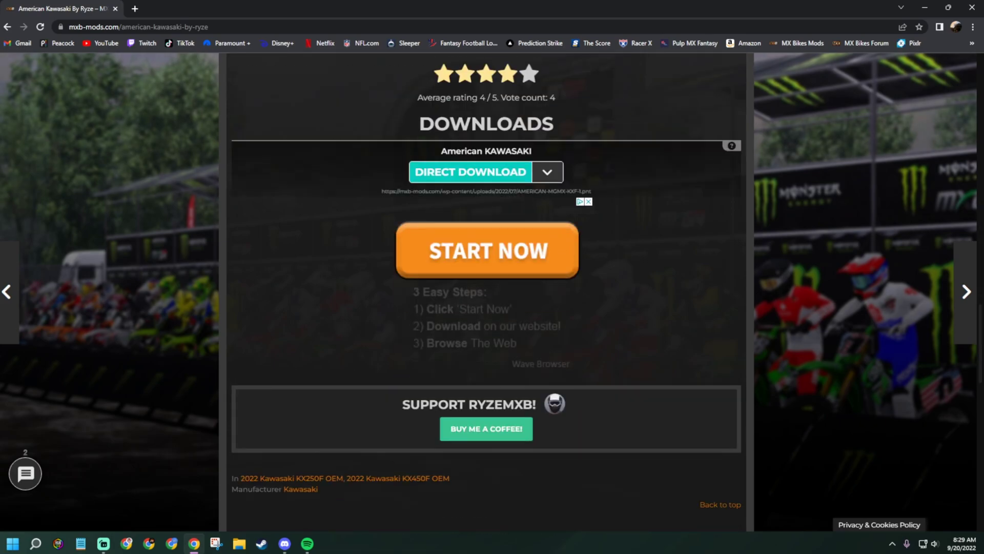
left_click(481, 177)
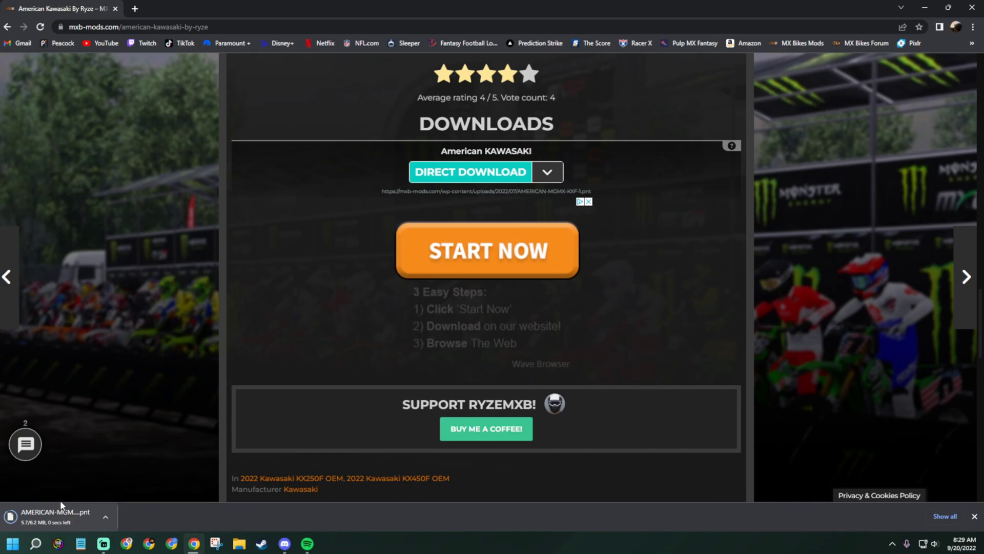
Move the downloaded AMERICAN-MGMX-KXF-1.pnt from Downloads onto the desktop beside the GIMP shortcut.
left_click(115, 8)
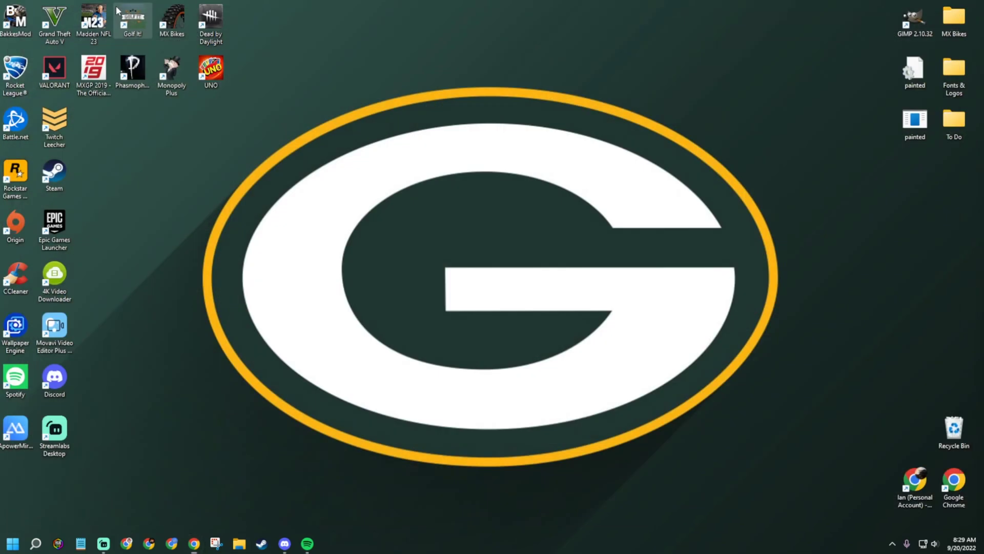
left_click(239, 545)
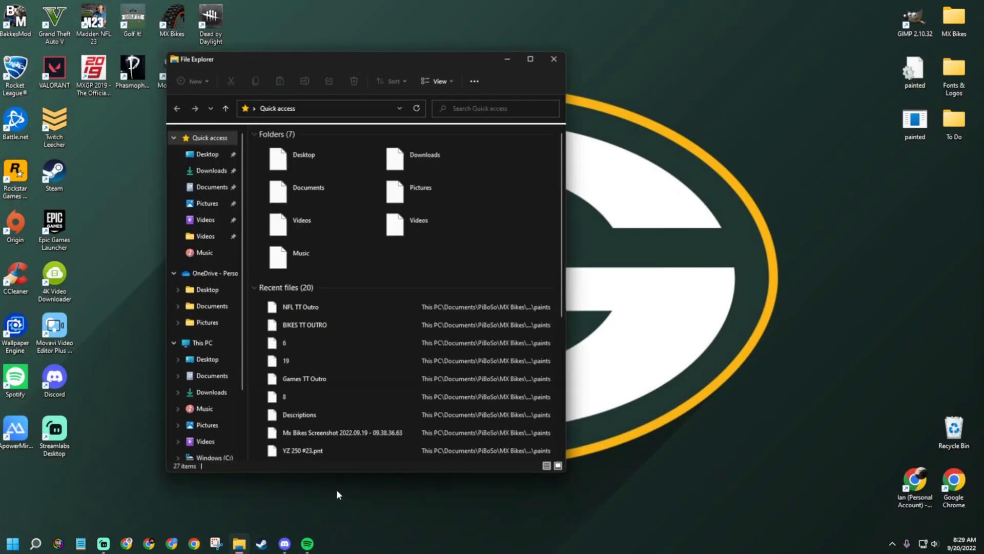
left_click(210, 170)
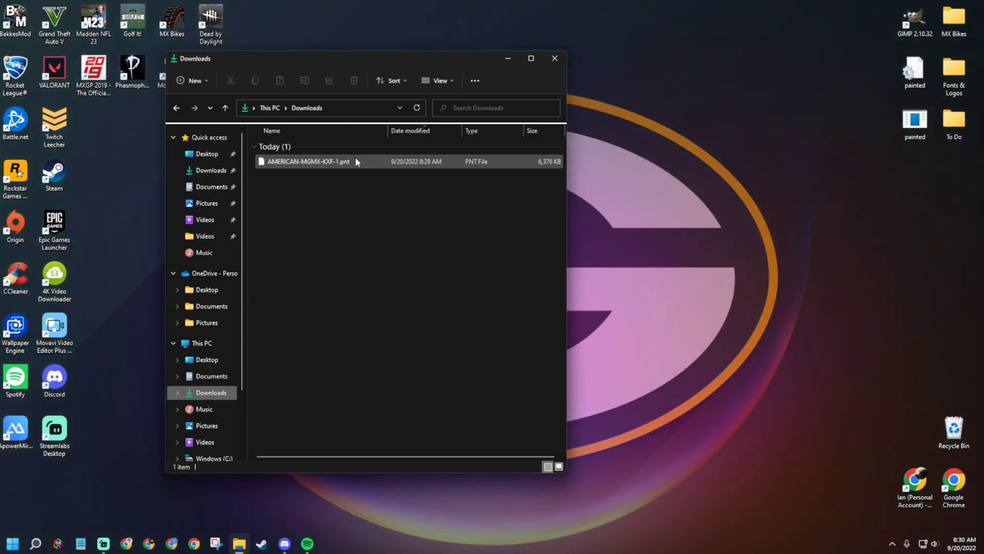
left_click_drag(355, 160, 833, 169)
left_click(555, 60)
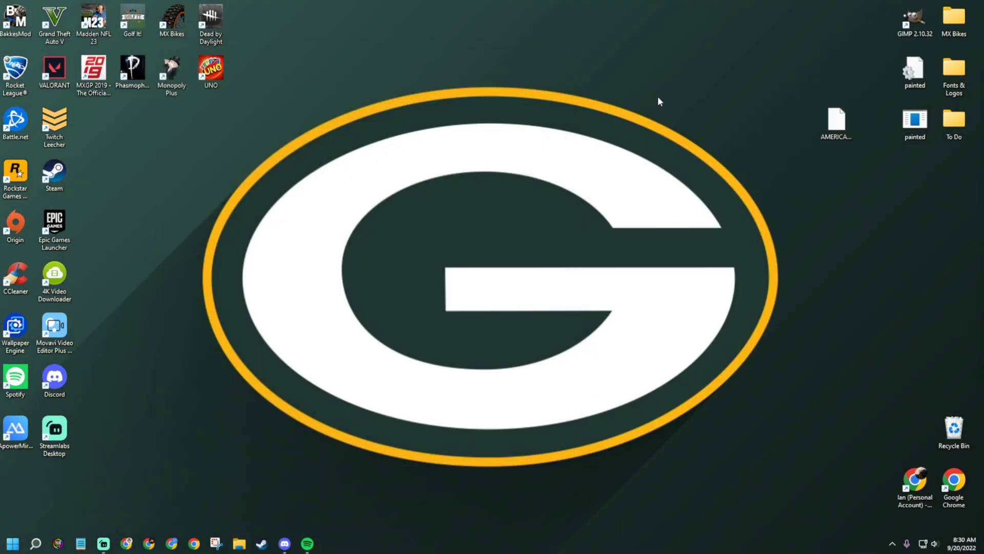
left_click_drag(919, 167, 918, 169)
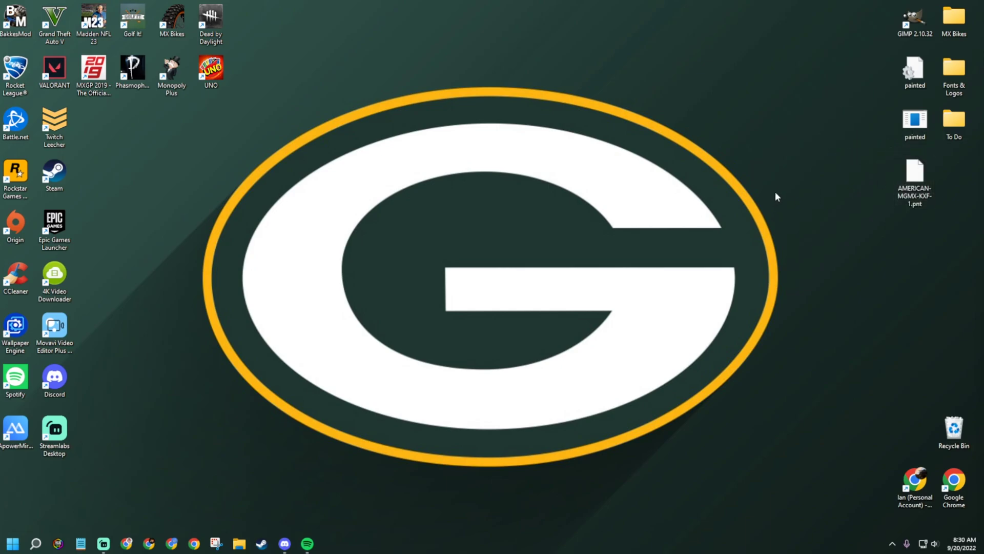
mouse_move(923, 190)
left_mouse_down()
mouse_move(866, 100)
mouse_move(868, 47)
left_mouse_up()
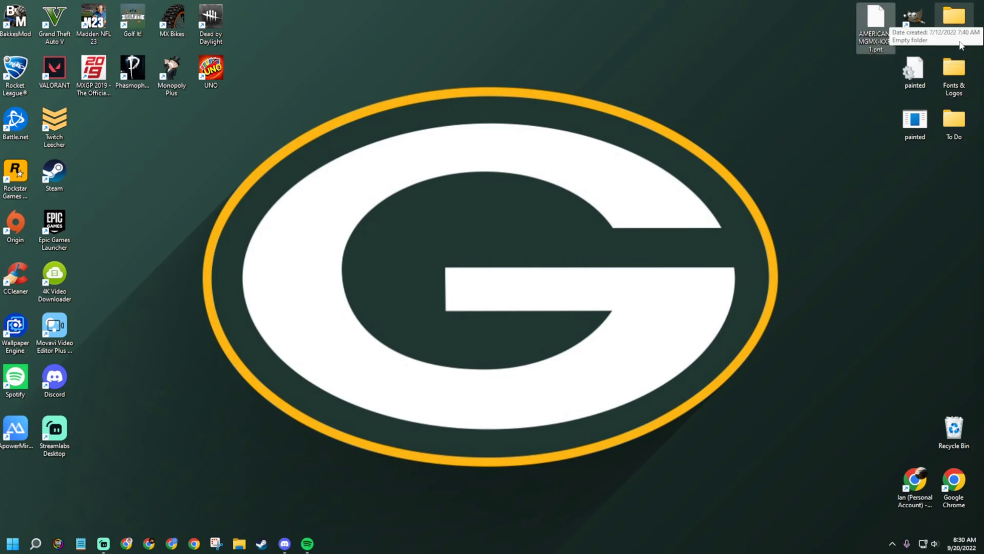
Delete the unneeded New folder and drop the paint file into the existing MX Bikes folder.
right_click(799, 171)
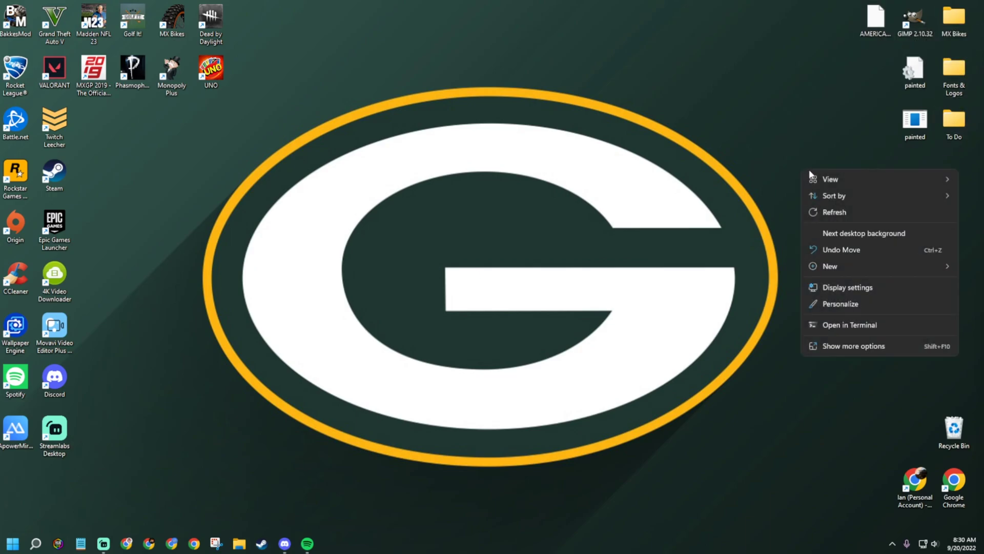
left_click(854, 265)
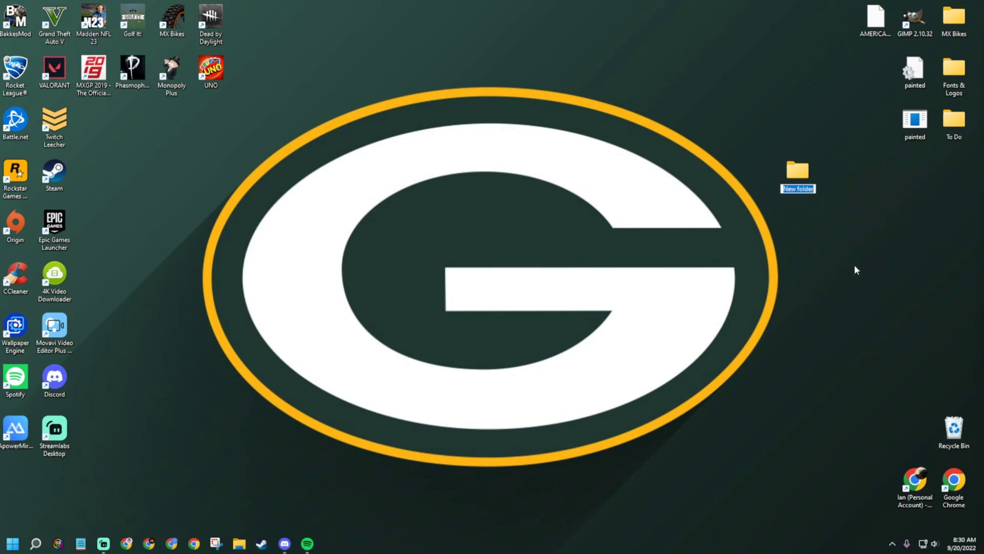
type("MX Biike")
key("BackSpace")
key("BackSpace")
key("BackSpace")
type("kes")
key("Return")
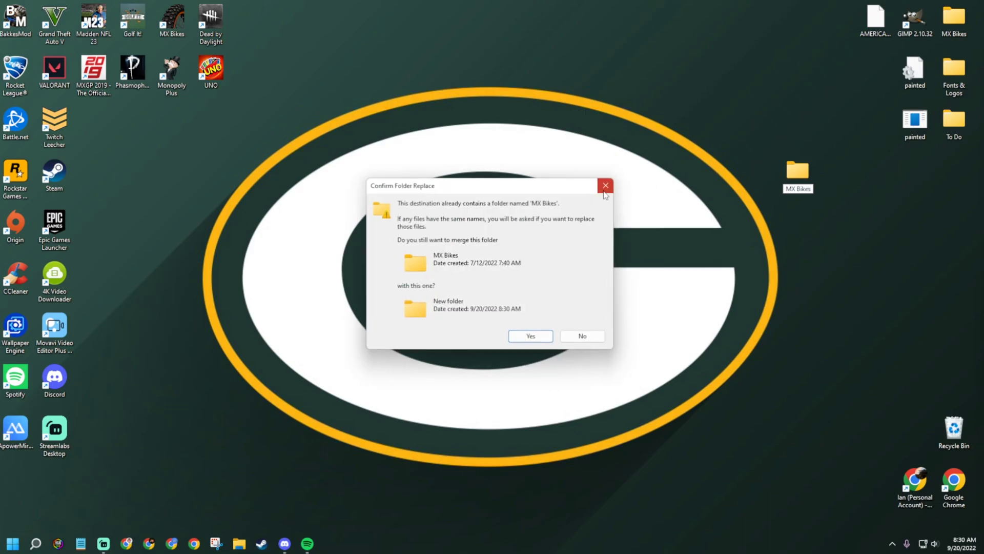
left_click(606, 185)
right_click(798, 176)
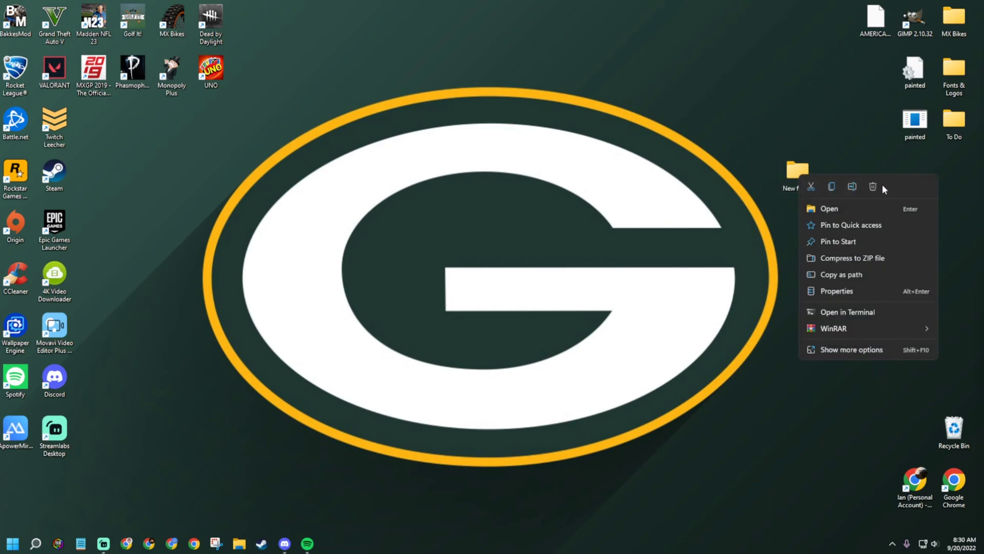
left_click(873, 187)
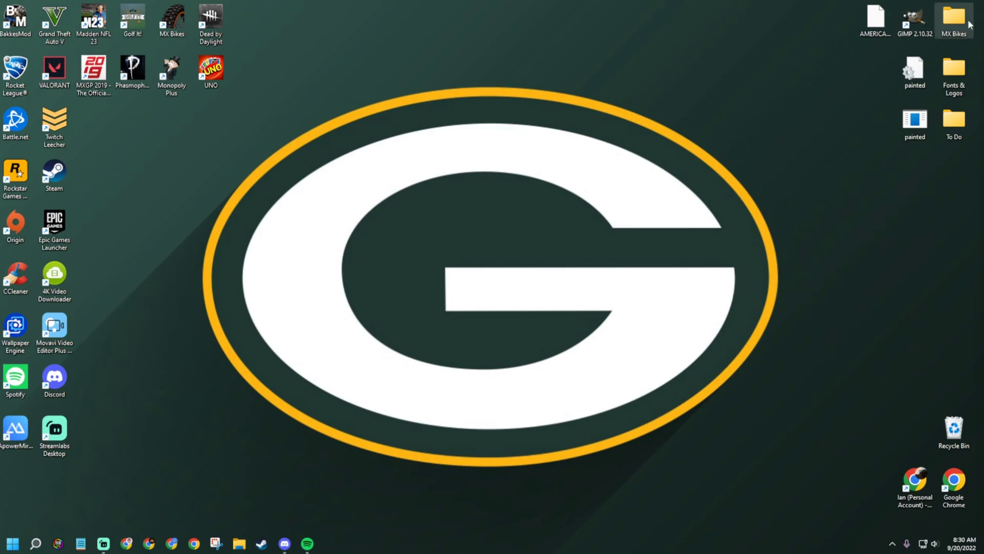
left_click_drag(878, 20, 963, 36)
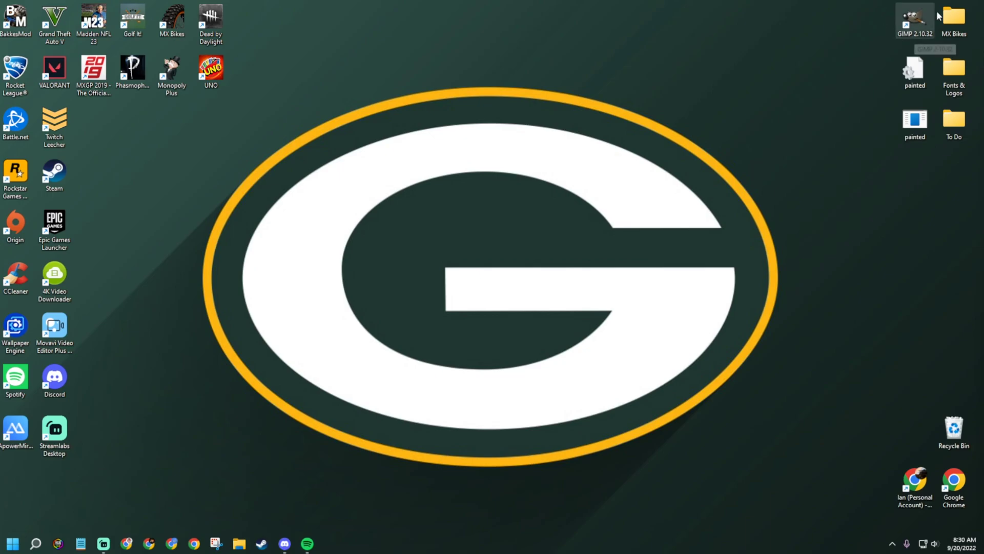
left_click(35, 543)
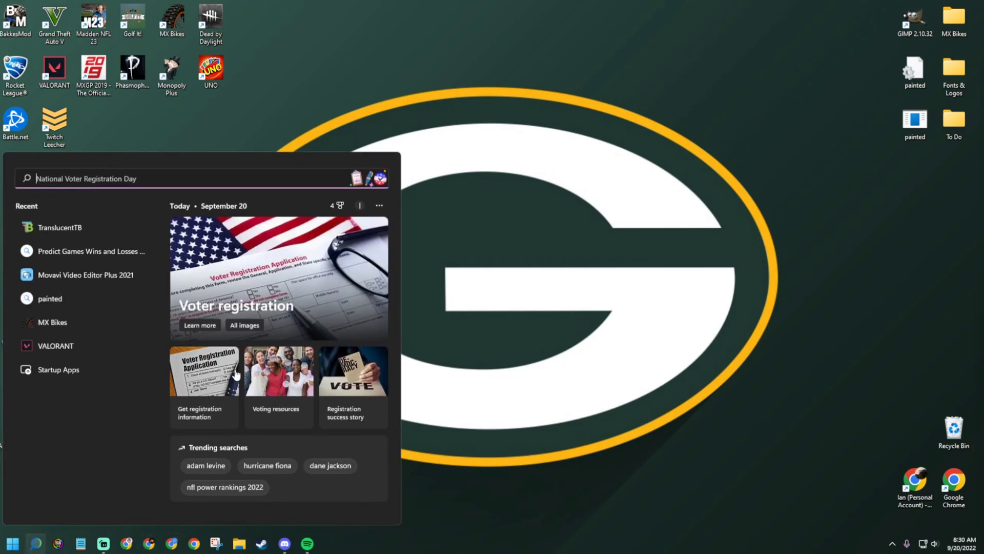
type("gimp")
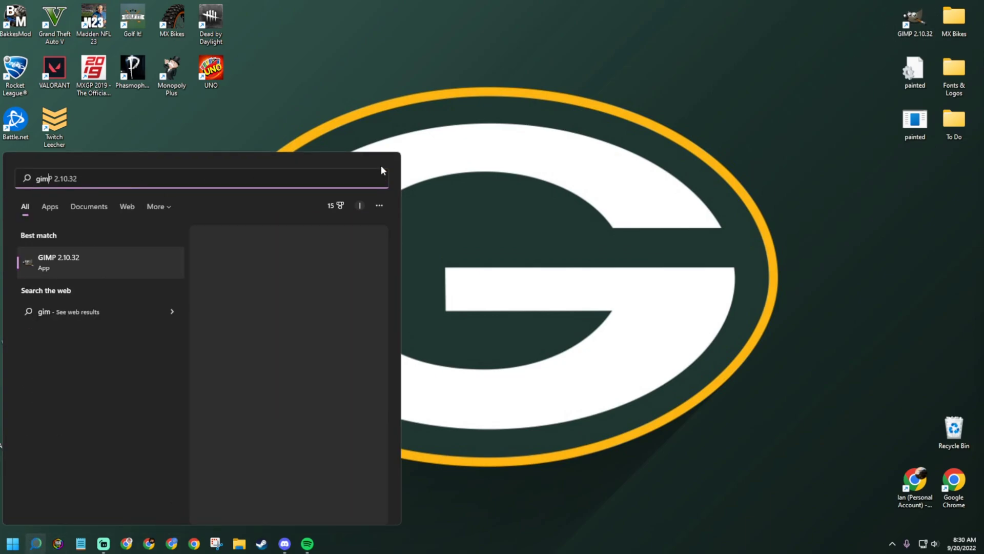
type("y")
key("BackSpace")
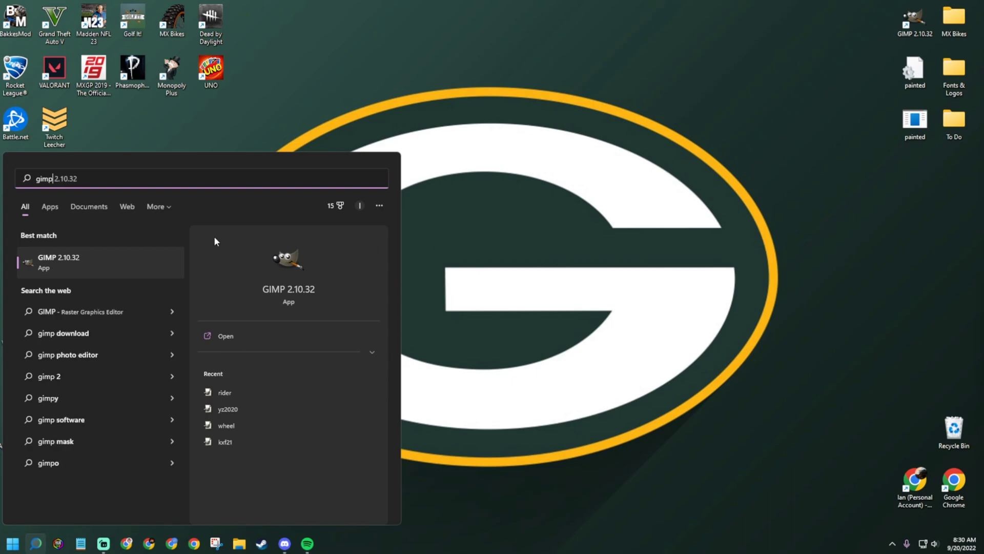
left_click(568, 200)
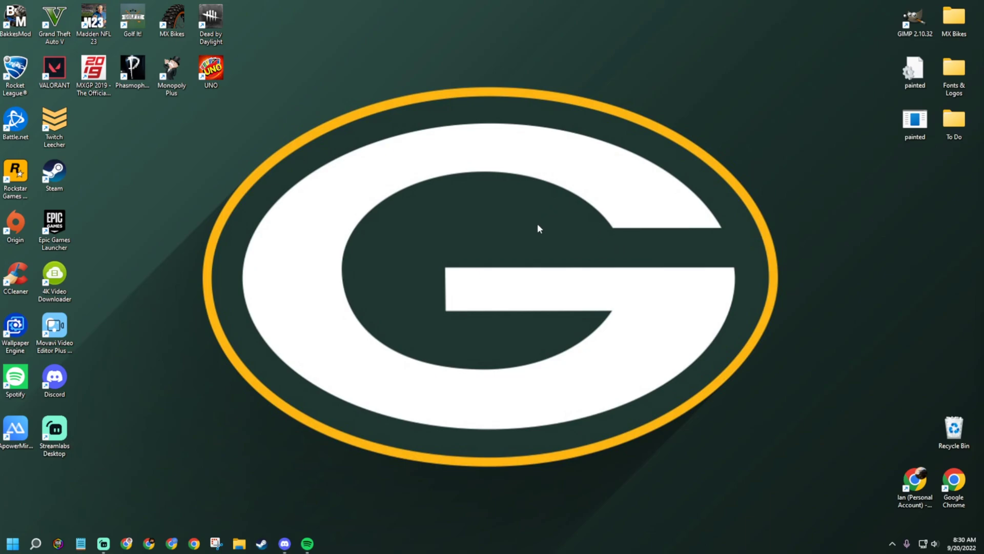
Copy the mx-bikes.com Downloads page address, then minimize Chrome to reveal the desktop.
key("alt+Tab")
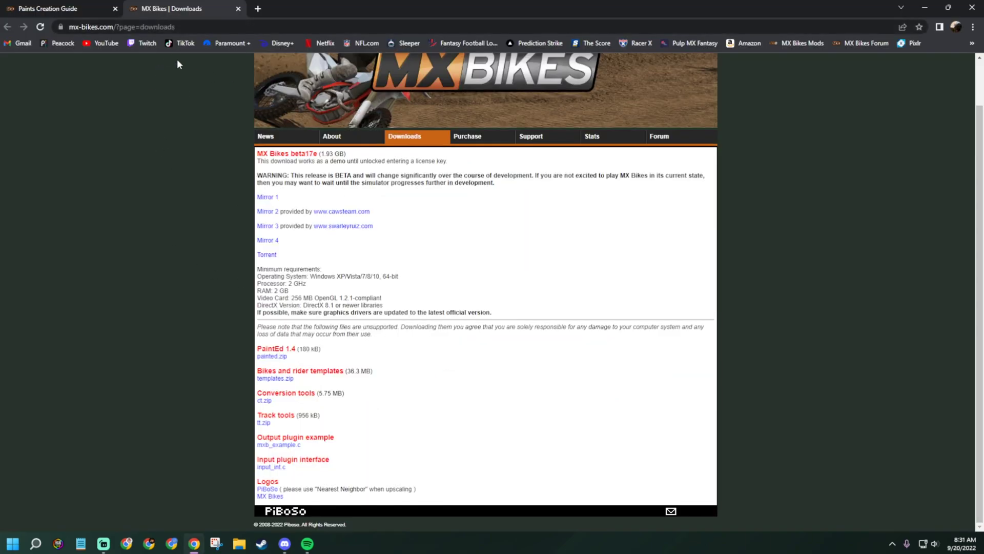
right_click(134, 28)
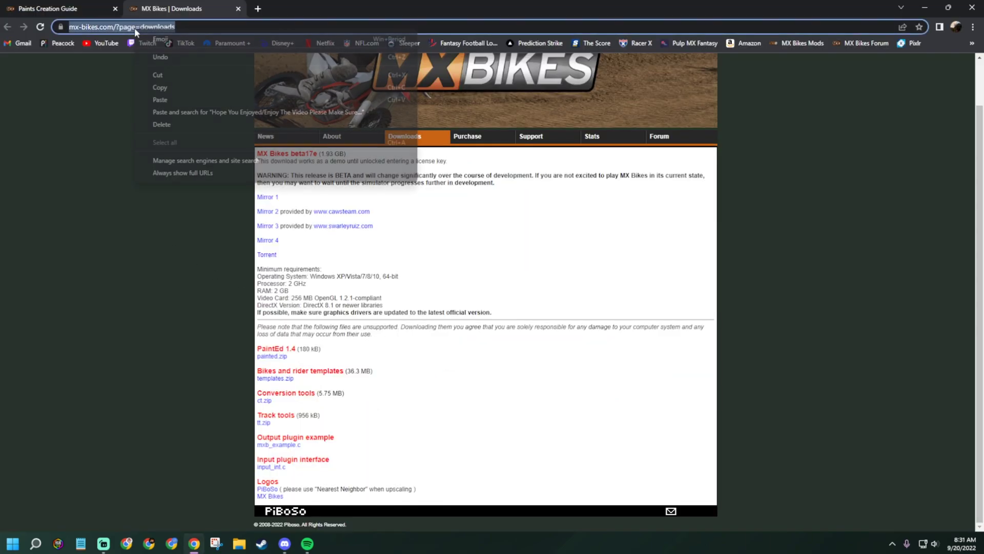
left_click(165, 82)
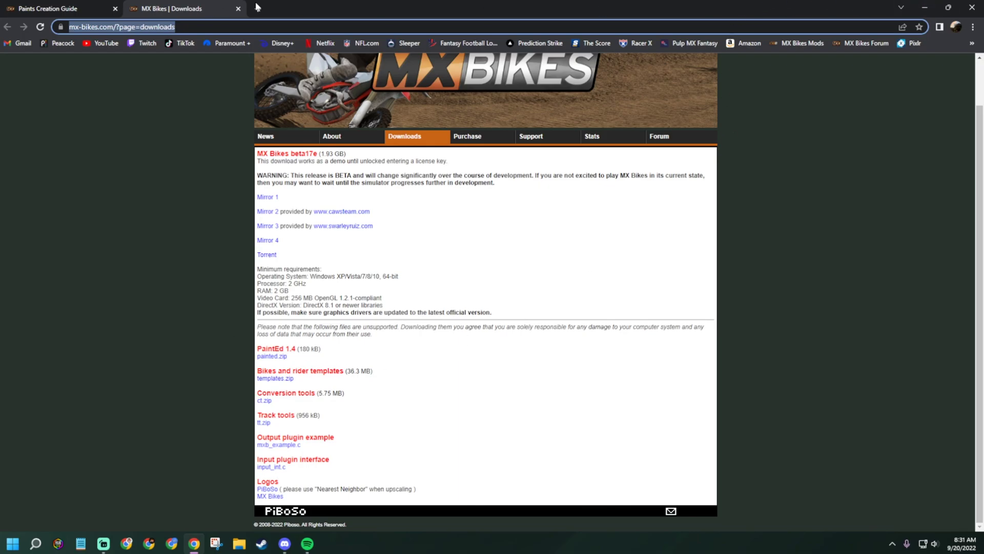
left_click(927, 8)
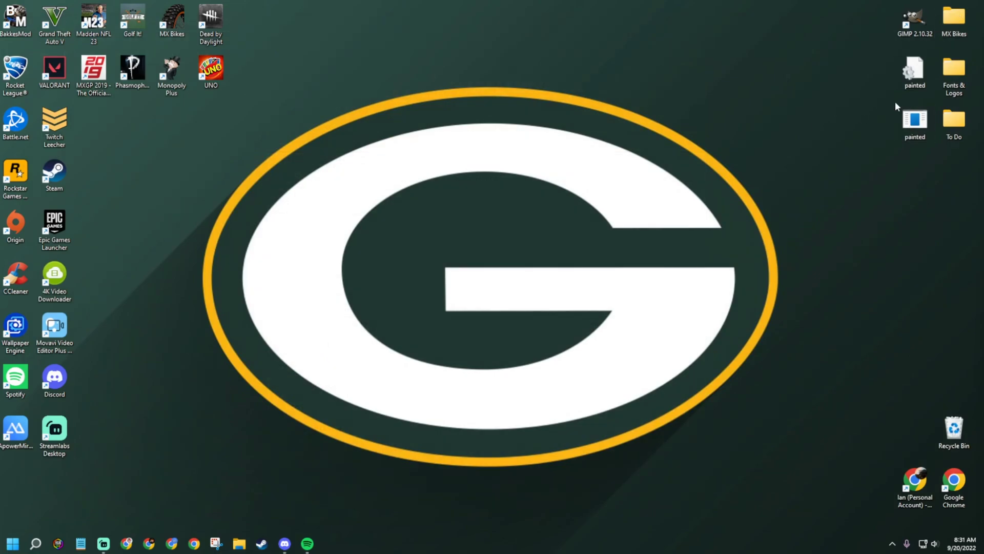
Open the MX Bikes folder and launch PaintEd, arranging both windows side by side.
double_click(961, 18)
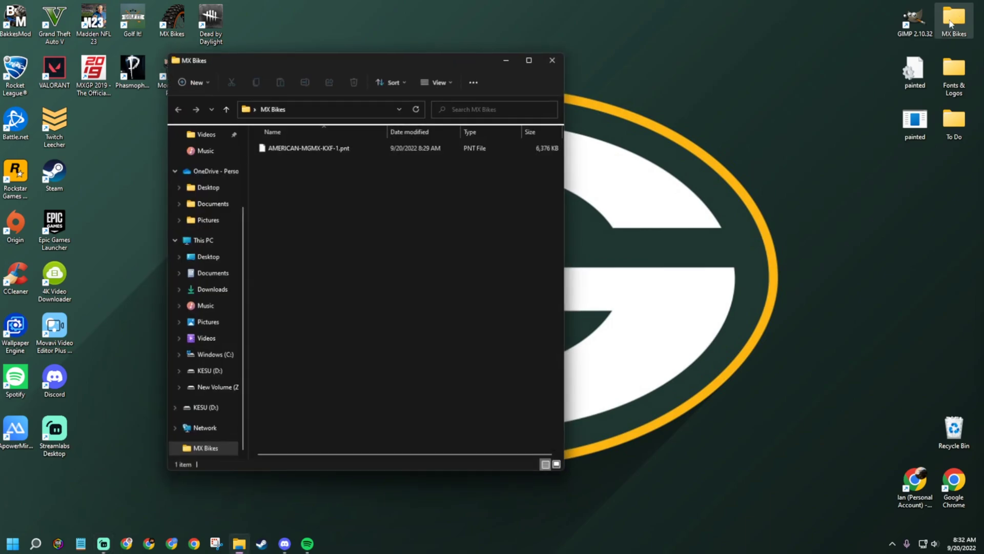
left_click_drag(337, 64, 412, 70)
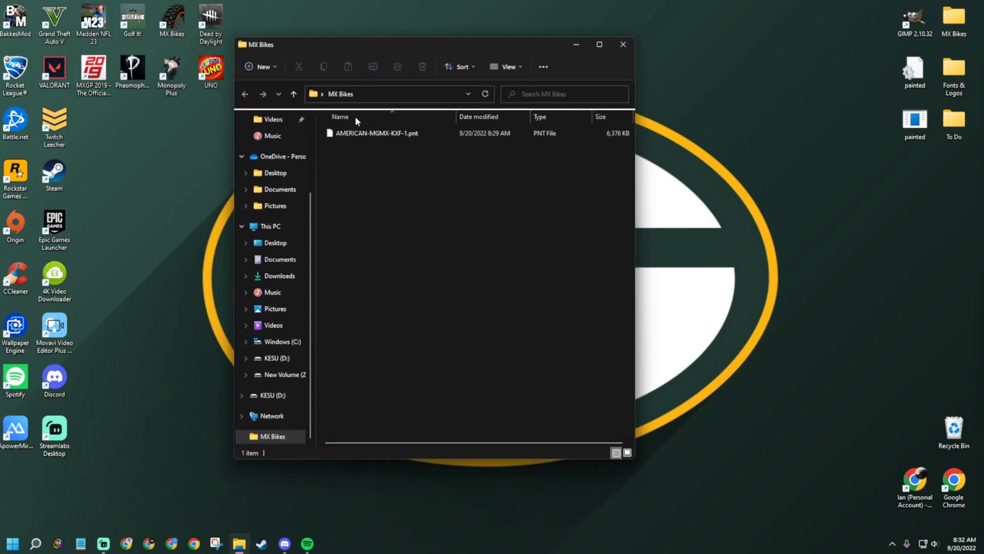
double_click(917, 123)
left_click_drag(159, 11, 360, 71)
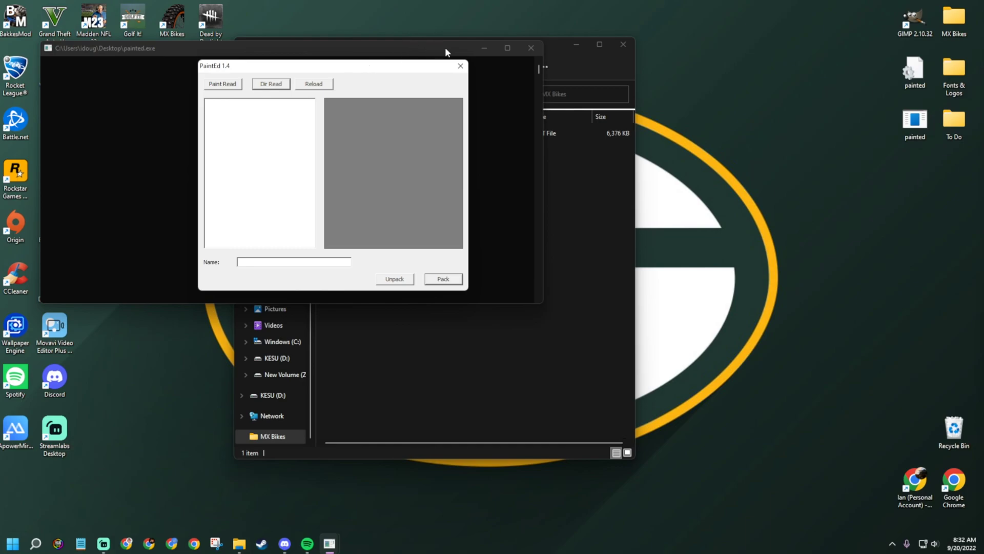
left_click(598, 67)
mouse_move(509, 47)
left_mouse_down()
mouse_move(768, 64)
mouse_move(844, 50)
mouse_move(821, 47)
left_mouse_up()
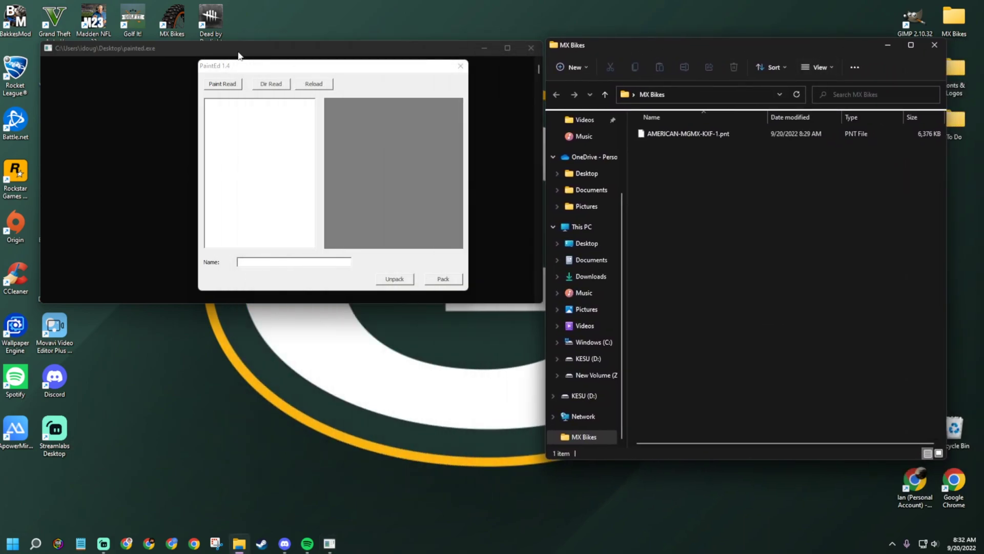
left_click_drag(247, 72, 190, 73)
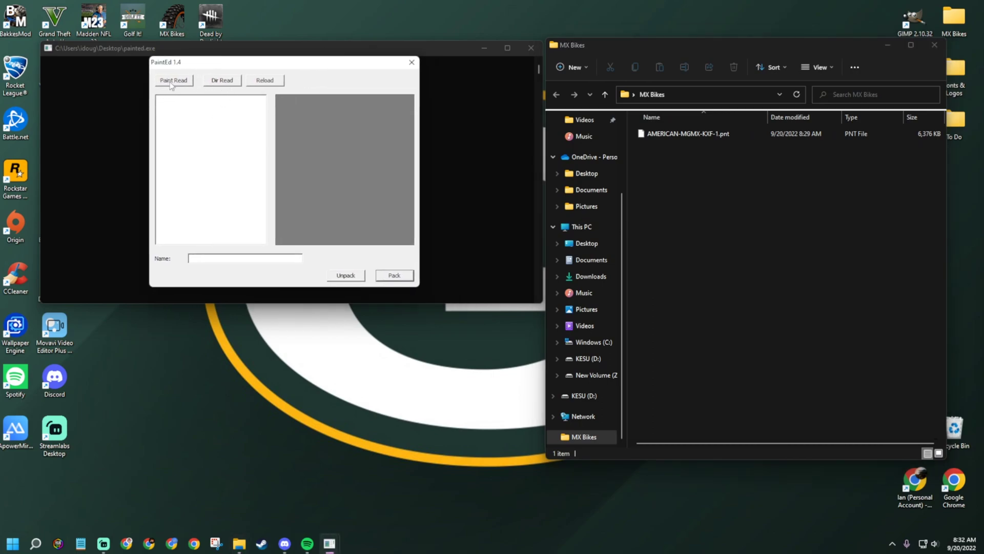
Load AMERICAN-MGMX-KXF-1.pnt from Desktop > MX Bikes into PaintEd.
left_click(186, 81)
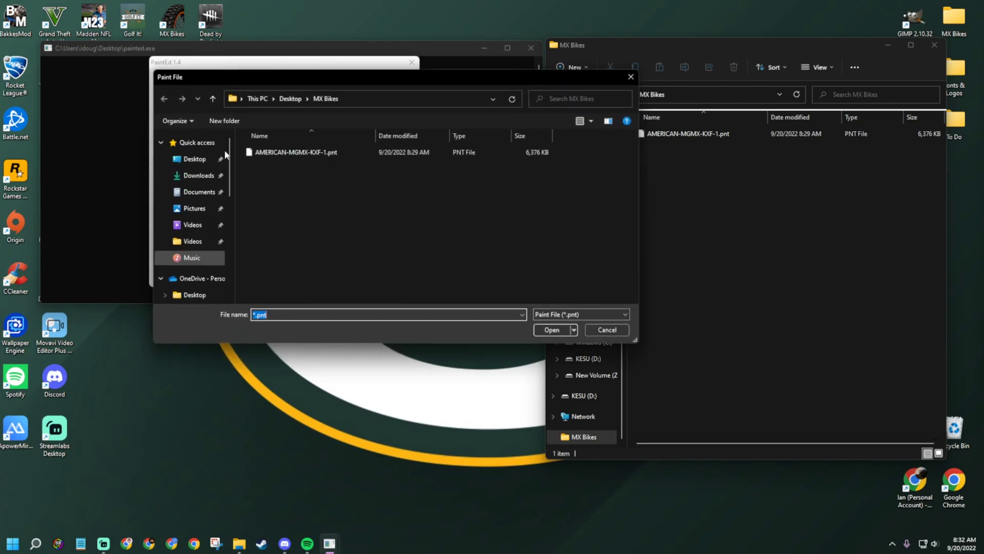
left_click(194, 176)
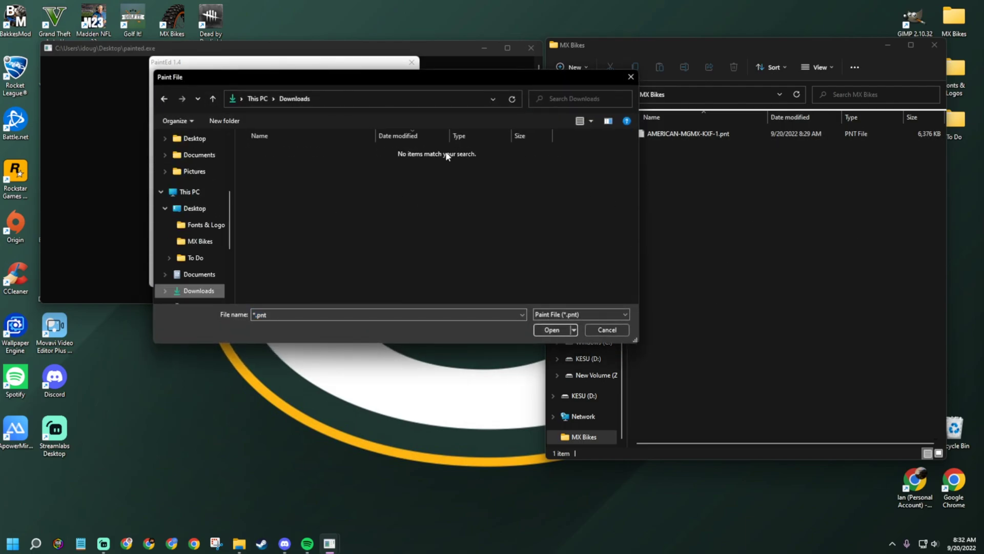
scroll(190, 167, "up", 5)
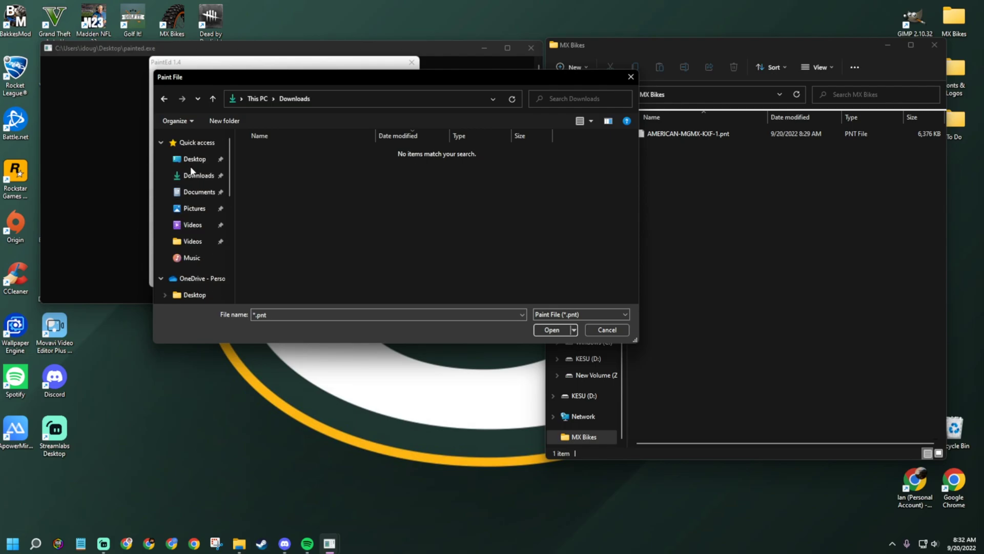
left_click(195, 160)
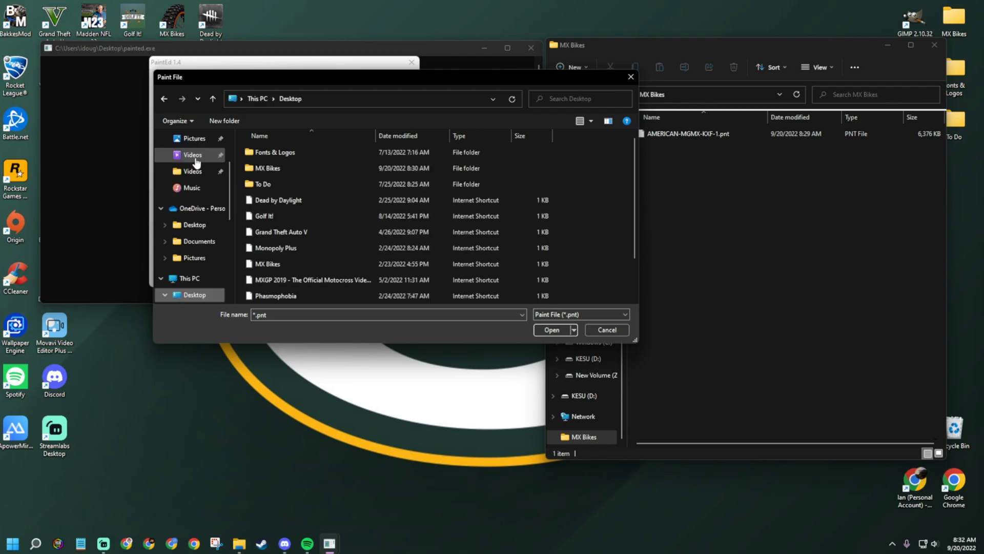
double_click(261, 168)
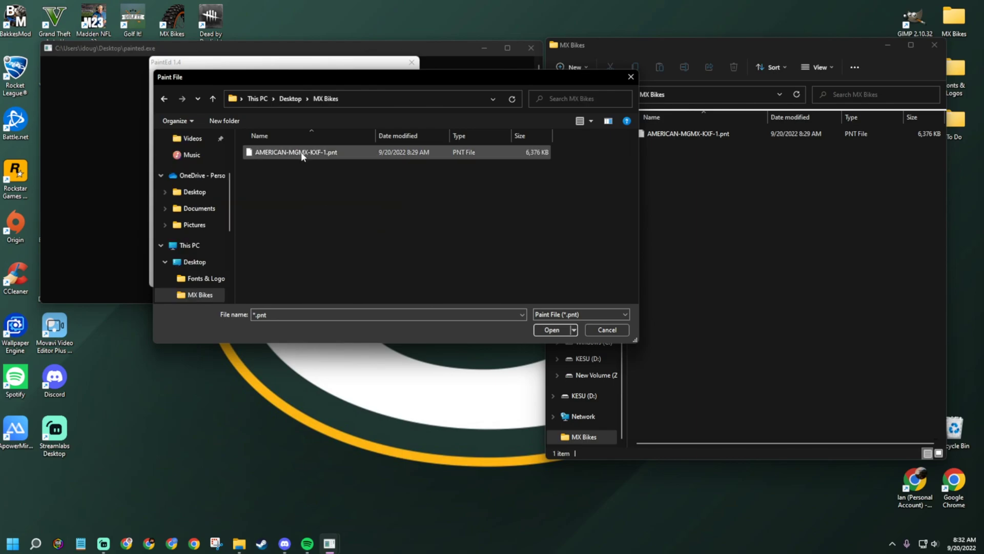
left_click(303, 154)
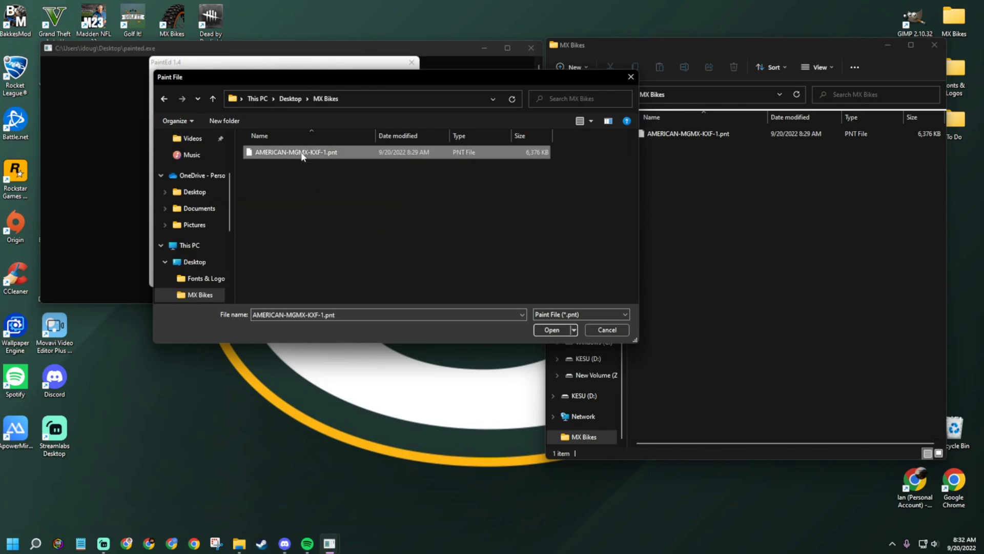
left_click(556, 333)
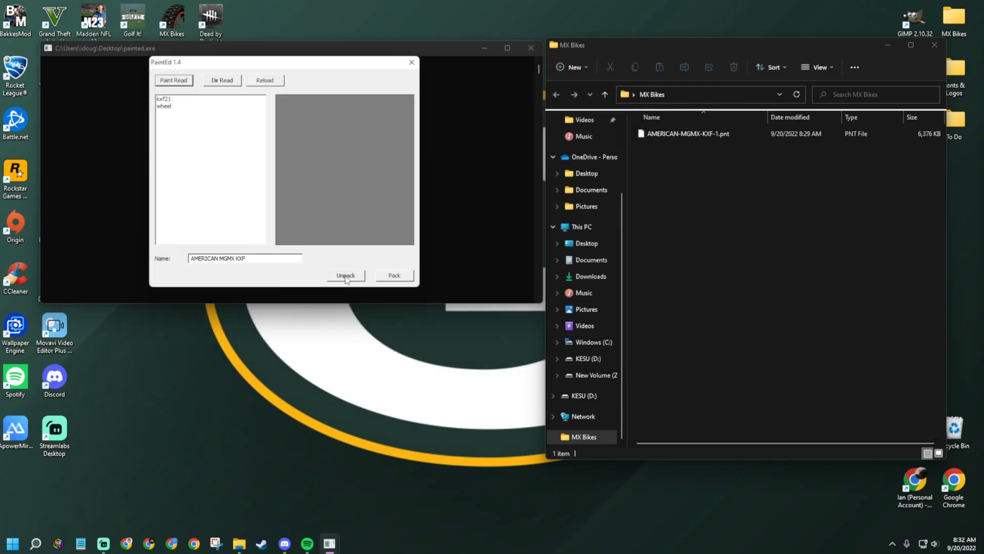
Unpack the paint's kxf21 and wheel textures into the MX Bikes folder.
left_click(168, 121)
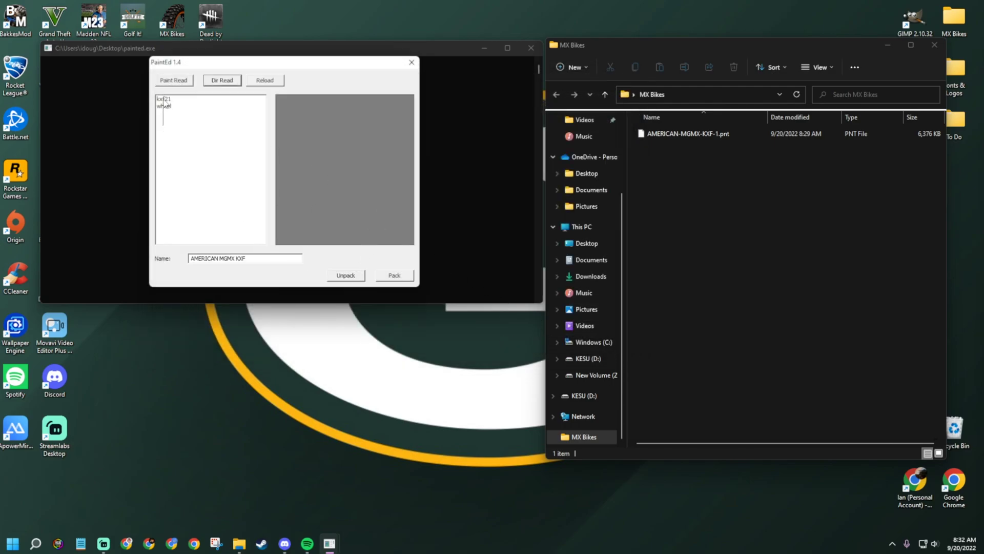
left_click(194, 120)
left_click(350, 277)
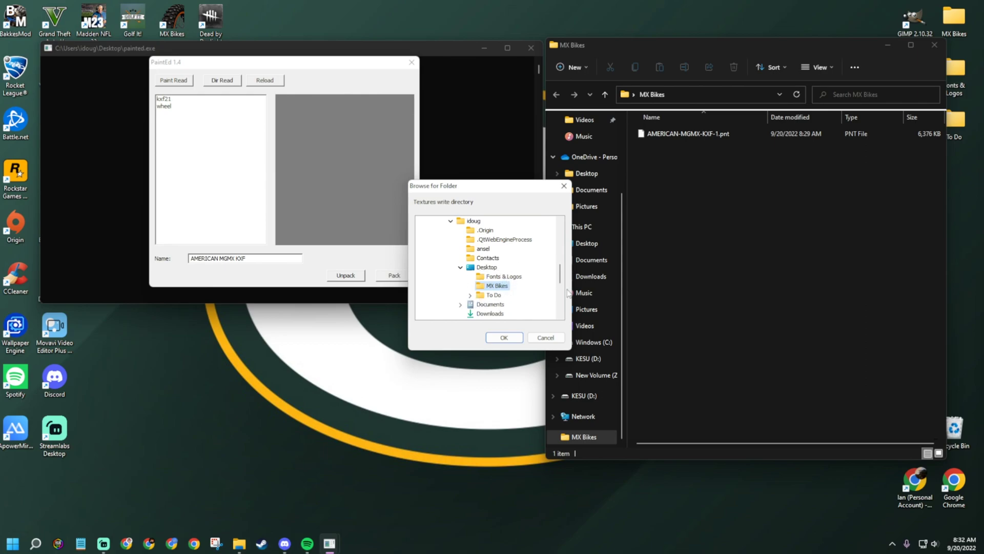
left_click(504, 337)
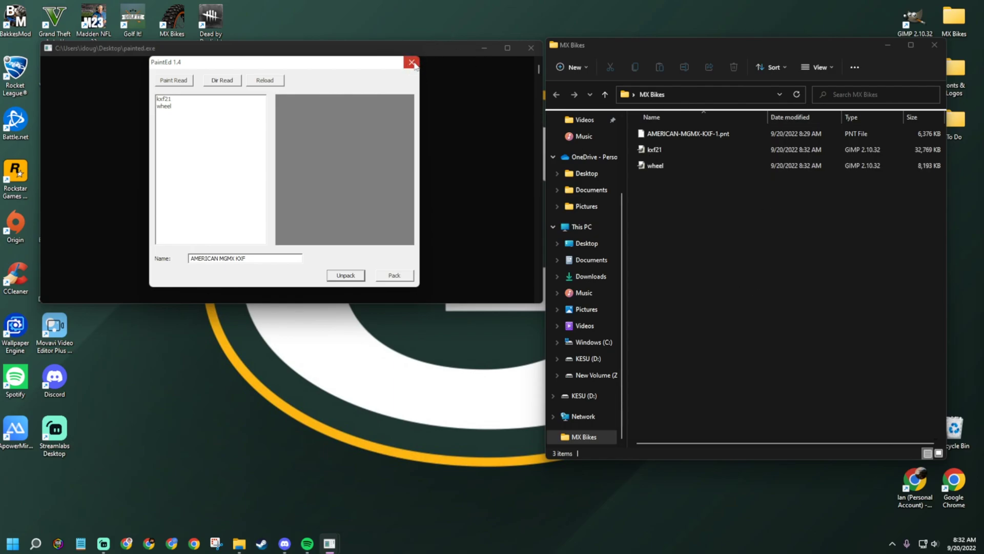
Close PaintEd and open the unpacked kxf21 texture with GIMP from Explorer.
left_click(413, 63)
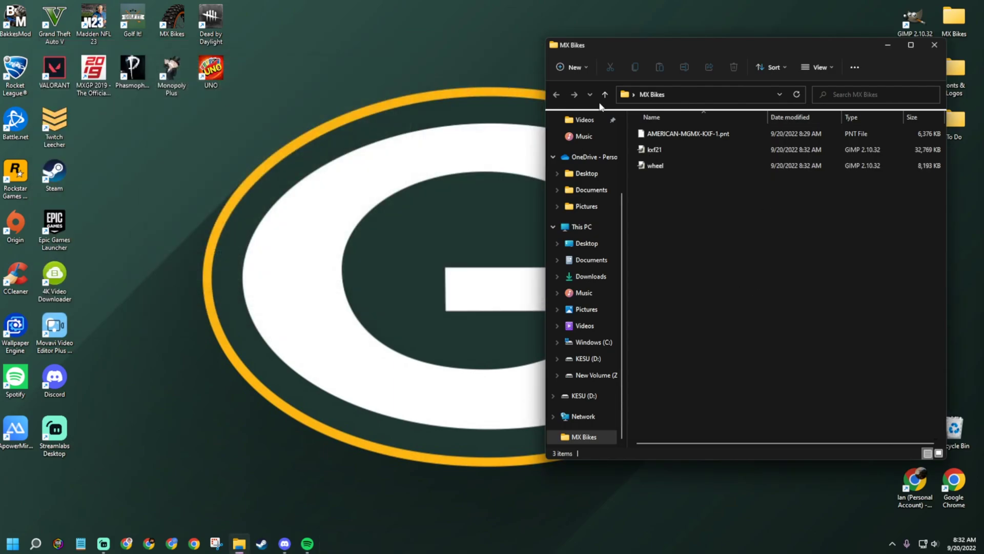
right_click(668, 151)
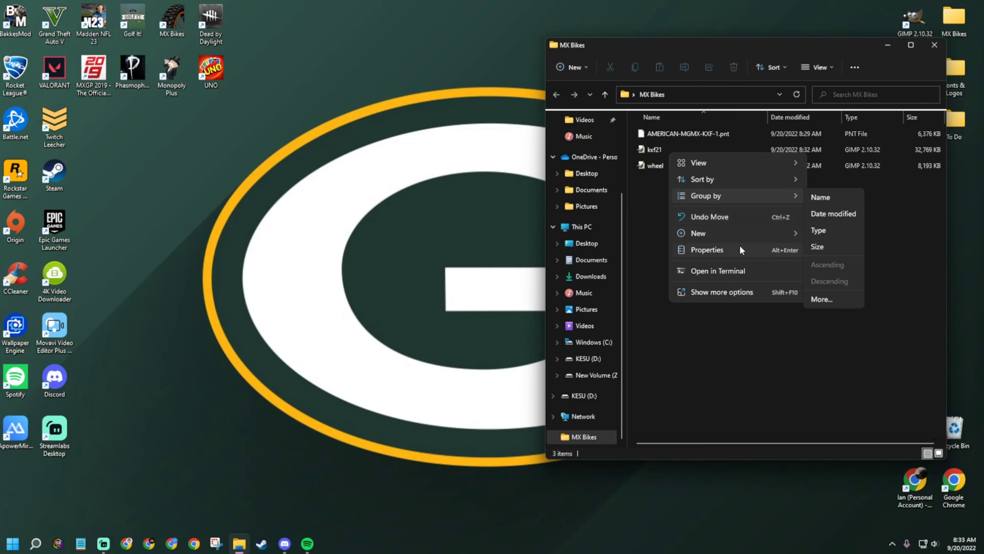
left_click(753, 339)
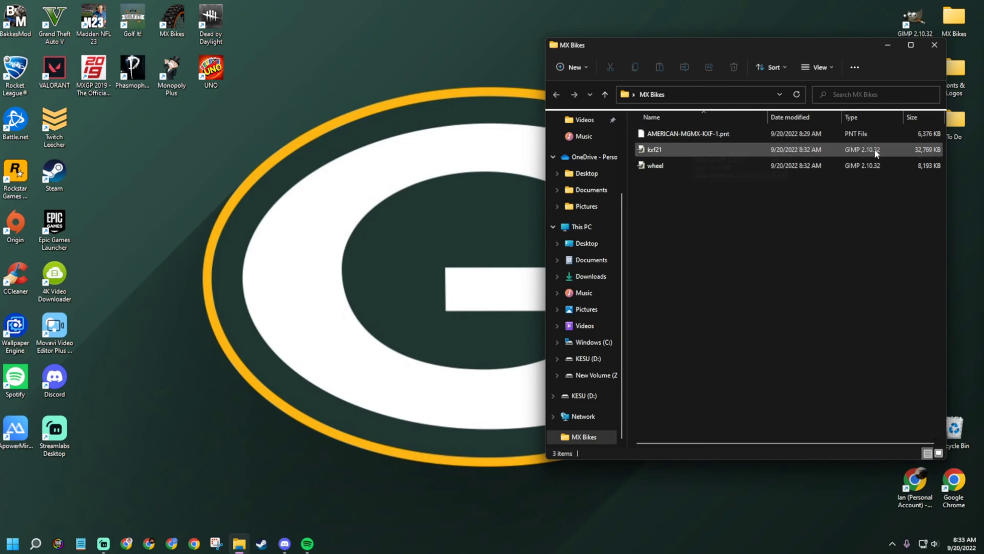
right_click(657, 149)
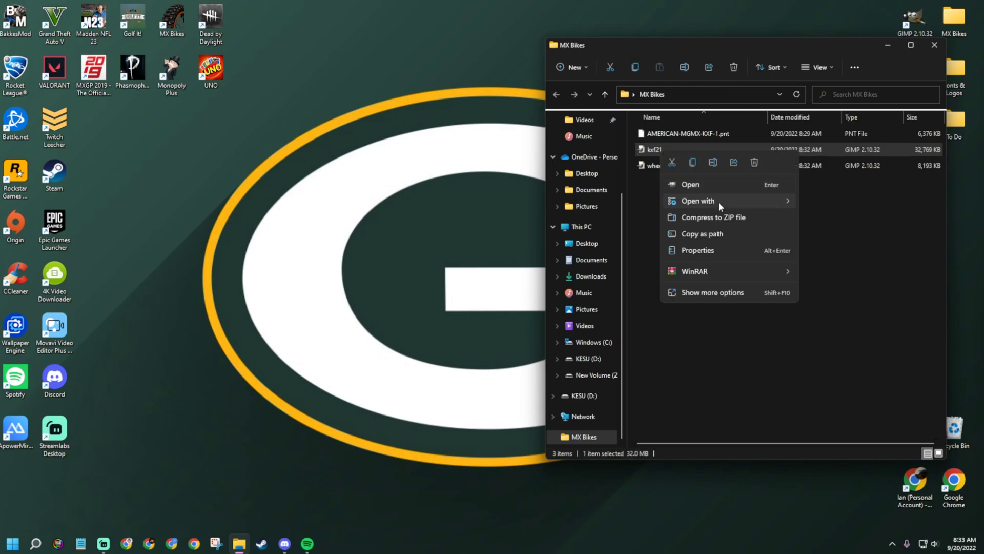
mouse_move(719, 202)
left_click(834, 202)
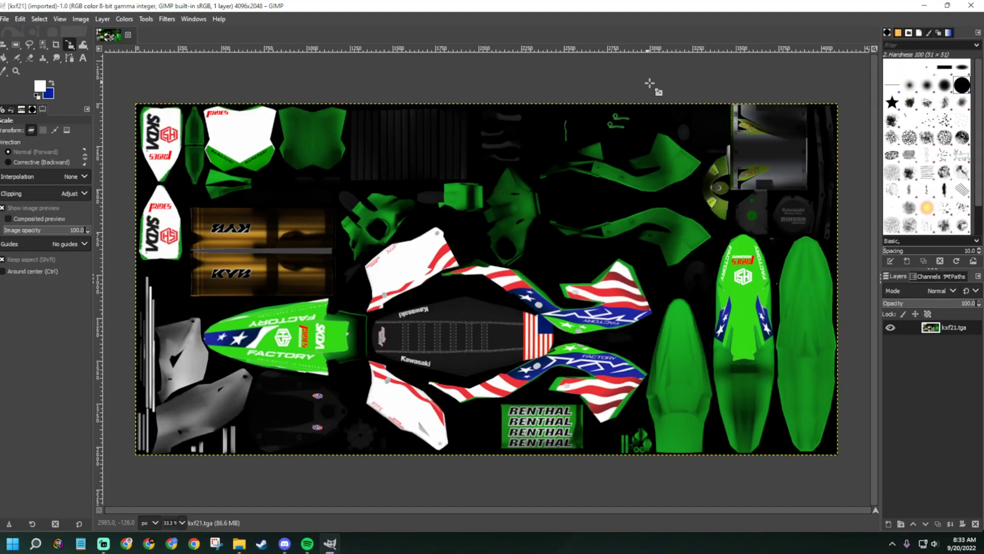
Open #324 Ouline.png from Pictures > Saved Pictures as a new layer.
left_click(948, 6)
left_click(948, 6)
mouse_move(951, 6)
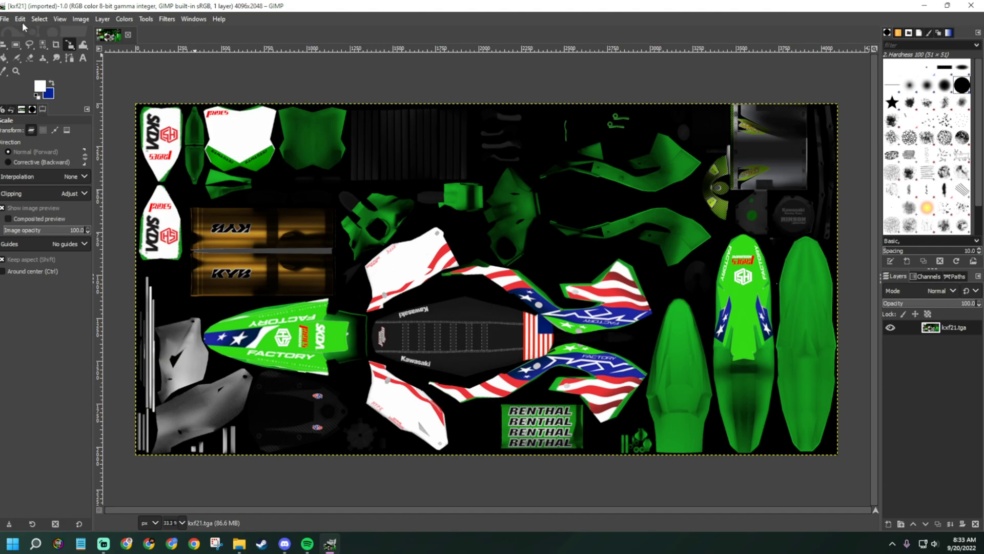
left_click(4, 20)
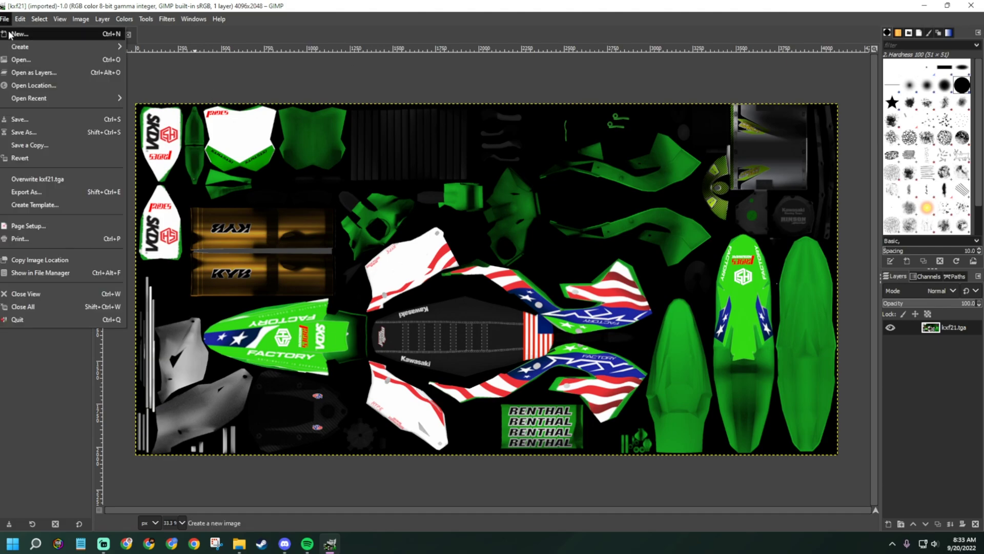
left_click(34, 70)
left_click(24, 202)
double_click(114, 96)
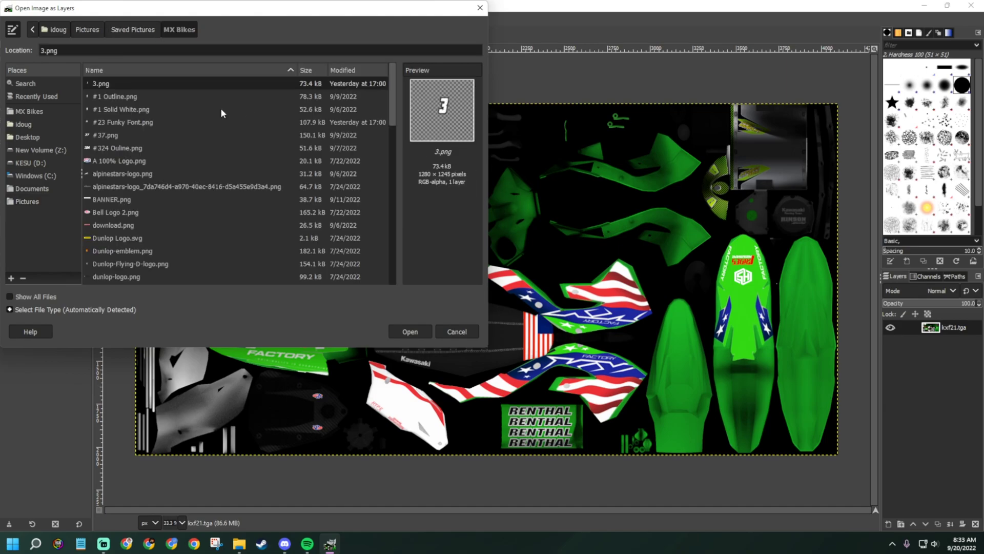
key("Down")
left_click(127, 110)
left_click(132, 123)
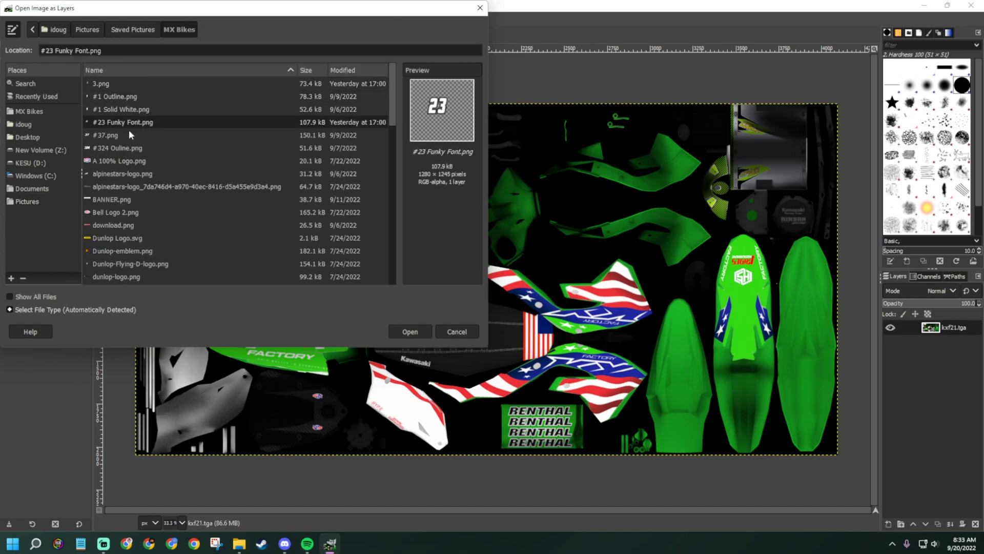
left_click(130, 148)
double_click(122, 147)
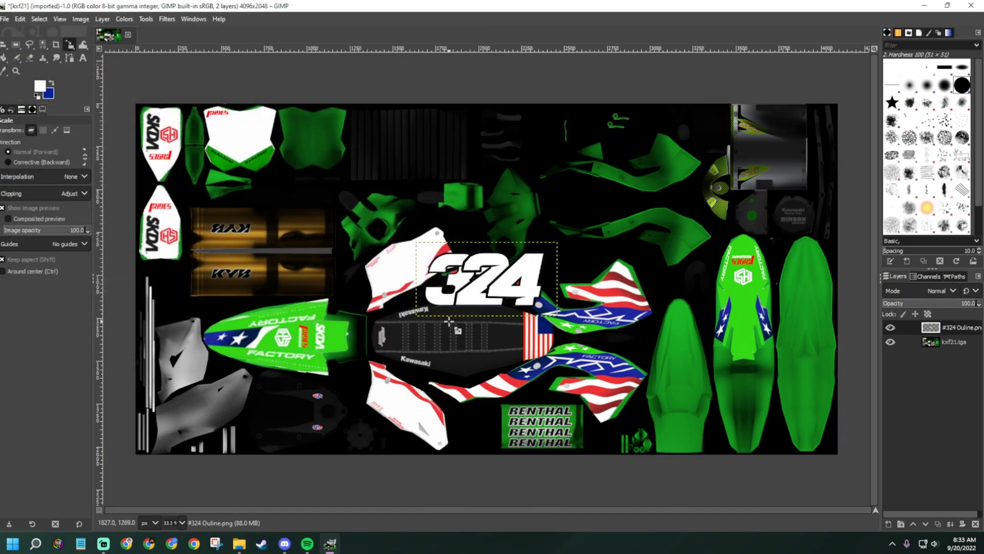
Scale the #324 layer to 384x201 over the top-left white number plate.
left_click(451, 315)
left_click_drag(552, 254, 251, 149)
left_click_drag(304, 125, 261, 130)
left_click_drag(232, 160, 241, 133)
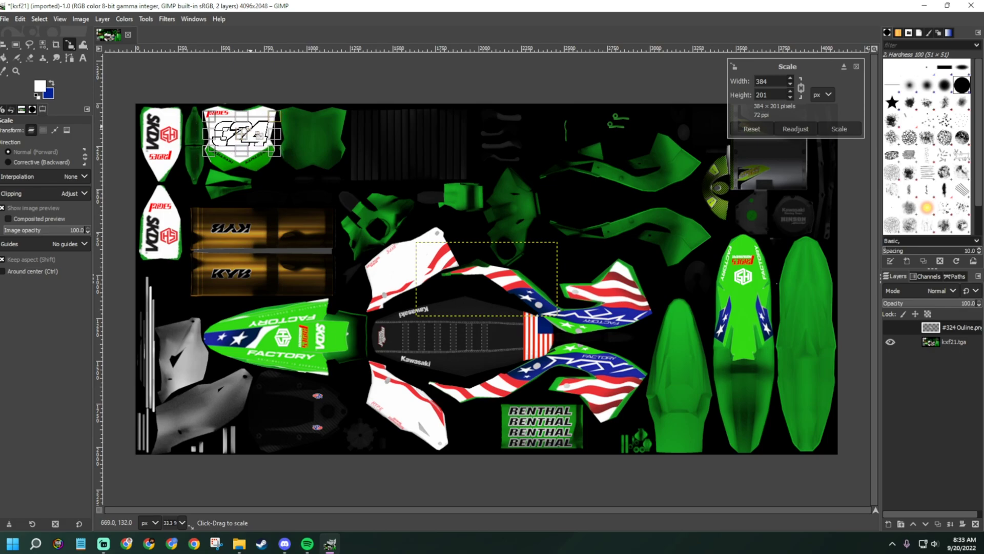
key("Return")
key("Page_Down")
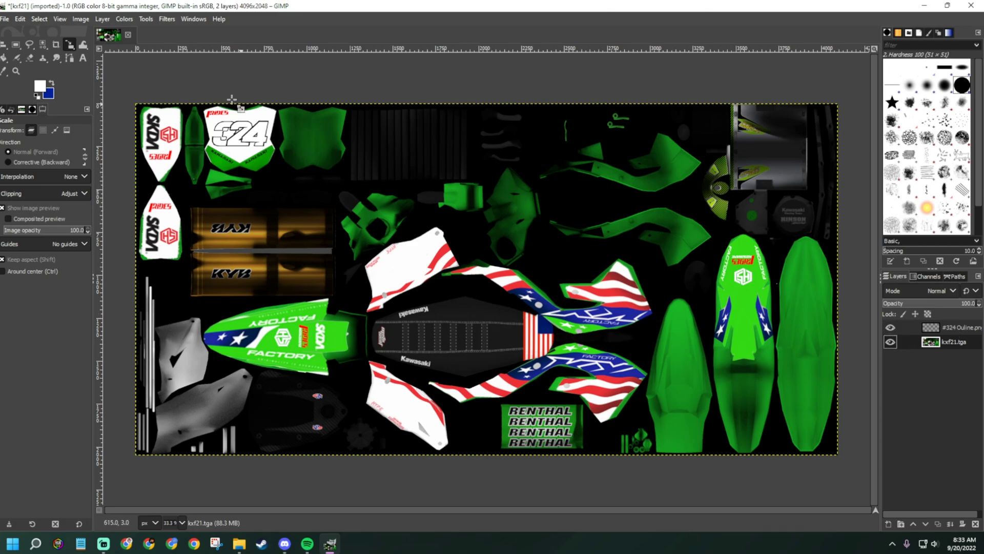
Make black the foreground colour.
left_click(50, 96)
left_click_drag(66, 75, 31, 134)
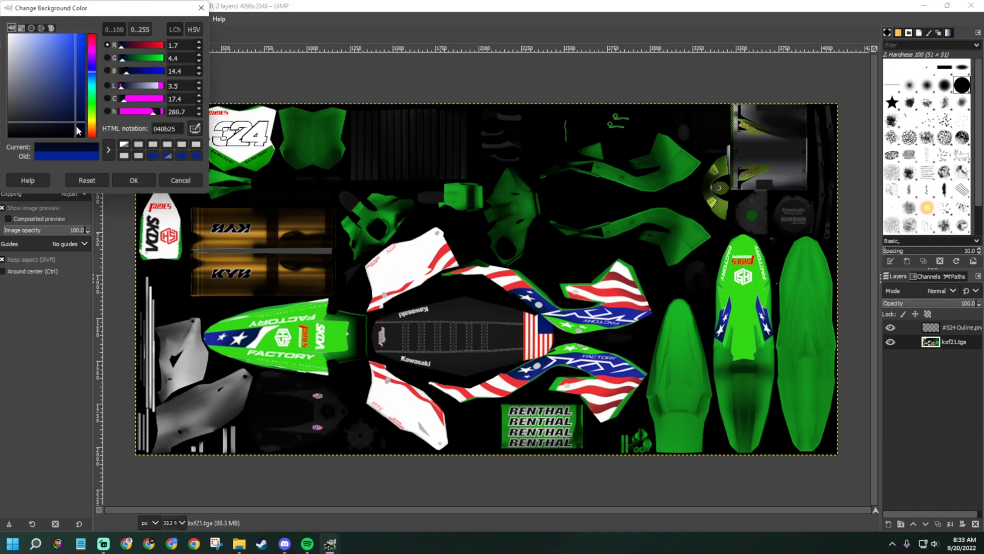
left_click(133, 180)
left_click(52, 83)
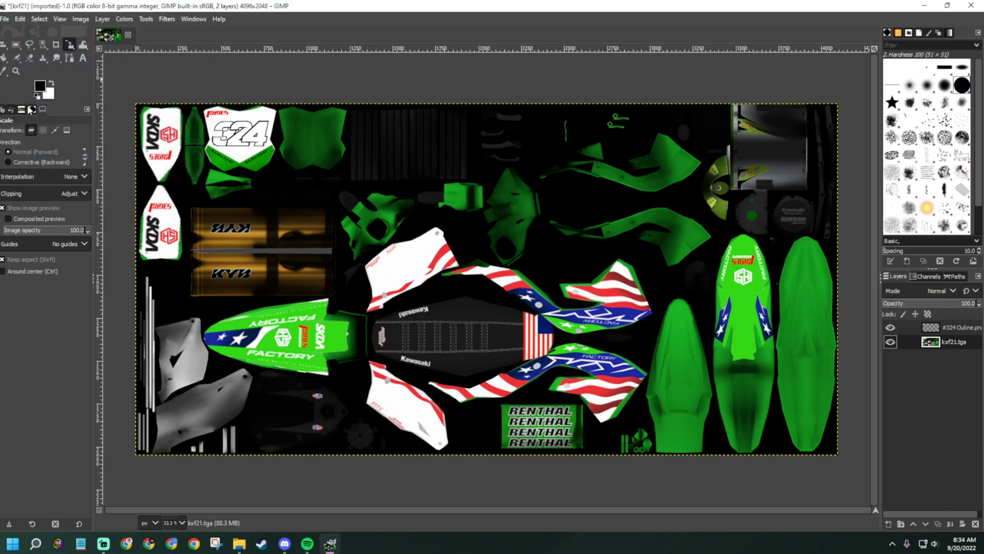
Bucket-fill the white number plate and side-panel backgrounds with black.
left_click(6, 59)
left_click(271, 119)
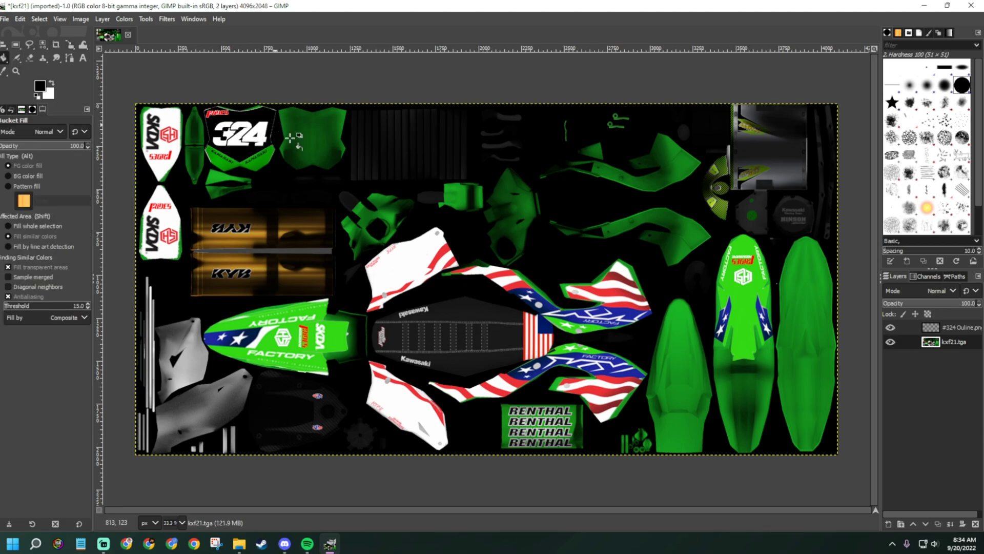
left_click(400, 261)
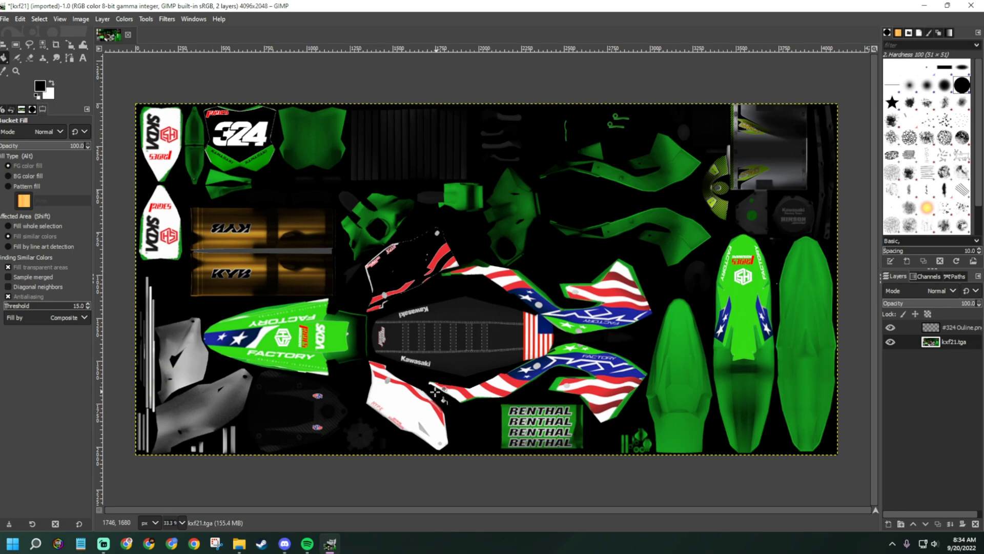
left_click(418, 409)
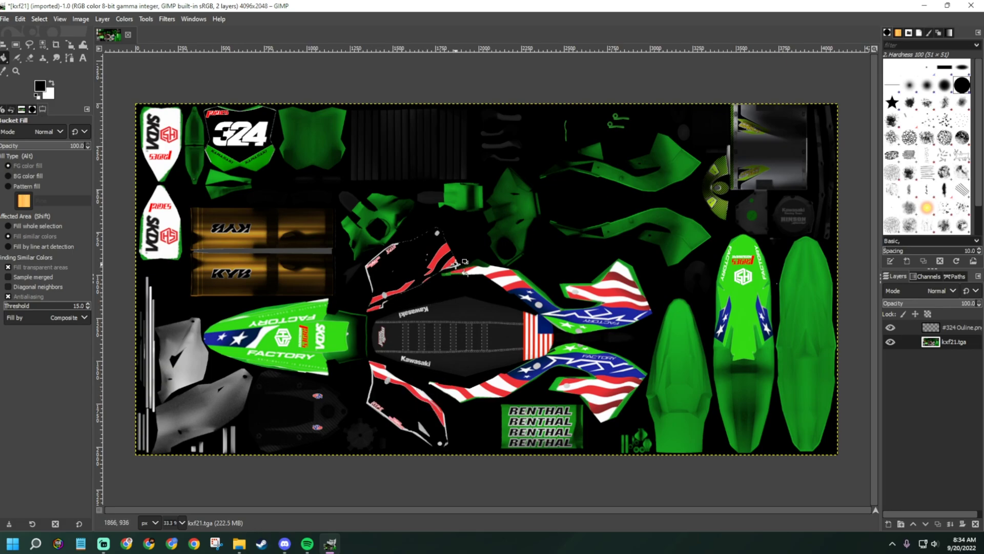
left_click(421, 426)
left_click(402, 383)
left_click(941, 328)
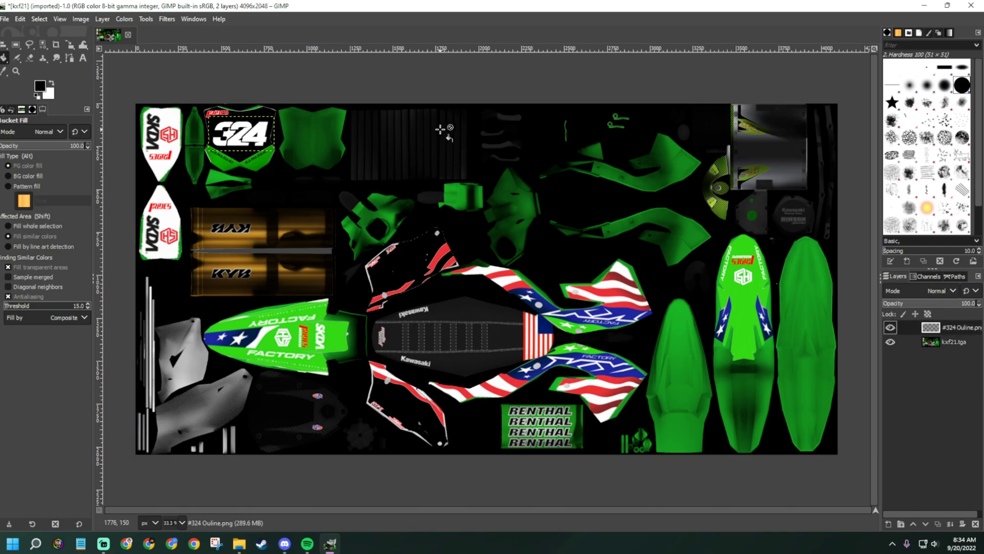
Move the #324 decal onto the blacked-out side panel and rotate it to -11.81°.
key("shift+s")
left_click(440, 129)
left_click_drag(248, 135, 425, 261)
key("shift+r")
key("shift+s")
key("shift+r")
key("shift+s")
key("shift+r")
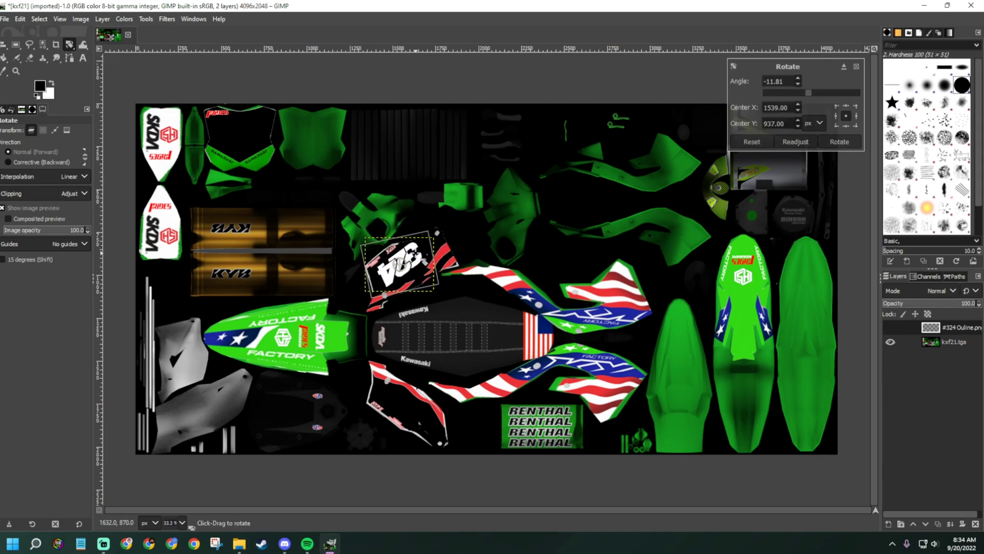
key("Return")
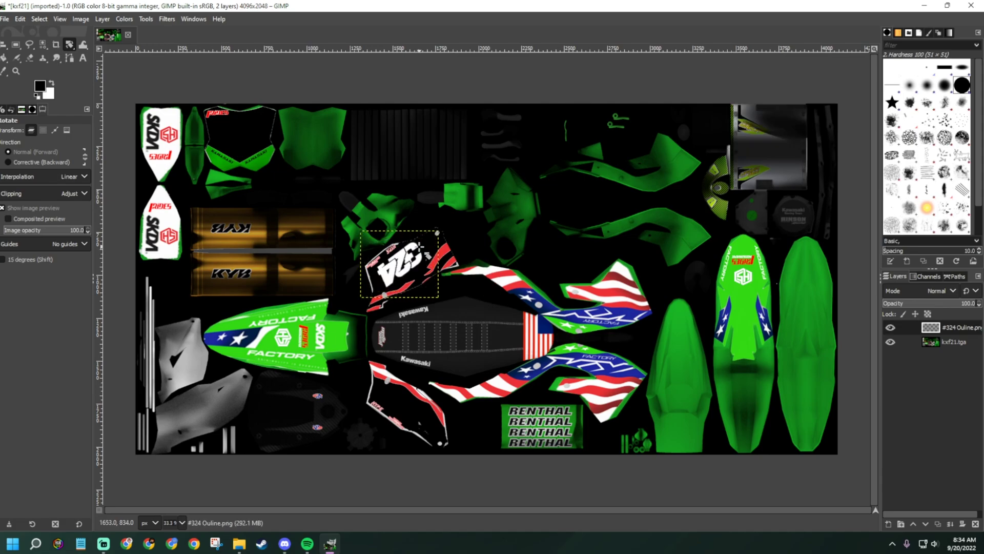
left_click(941, 340)
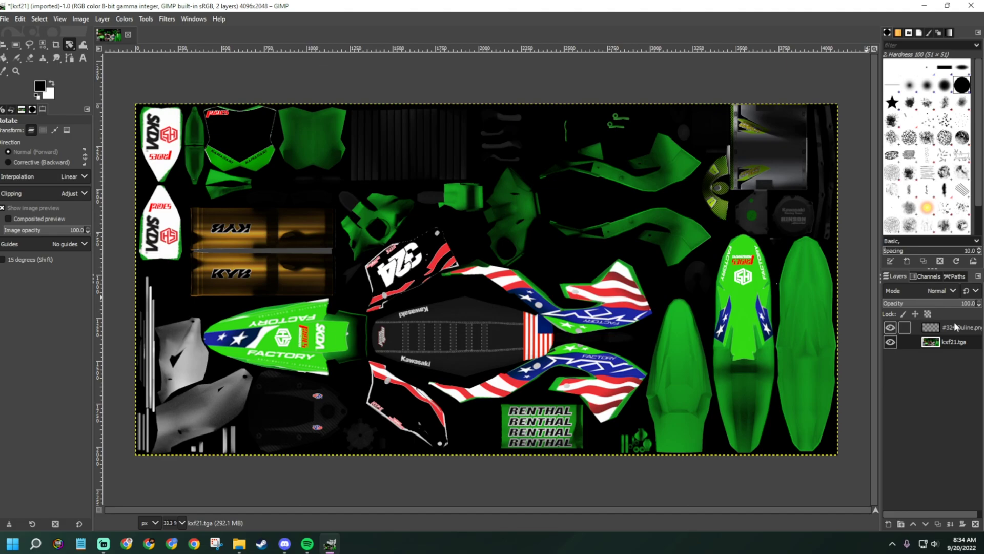
Zoom in on the black seat area of the texture.
left_click(20, 59)
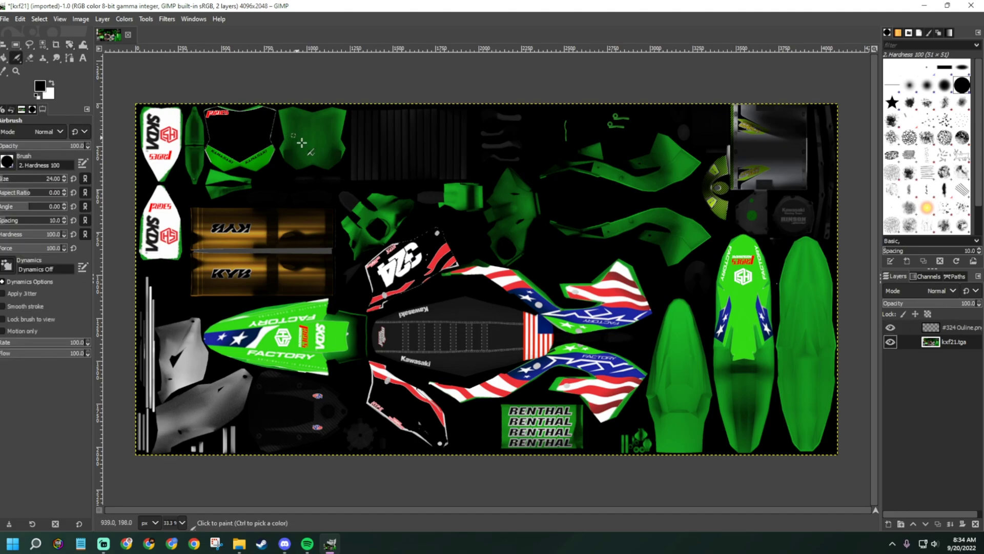
left_click(17, 71)
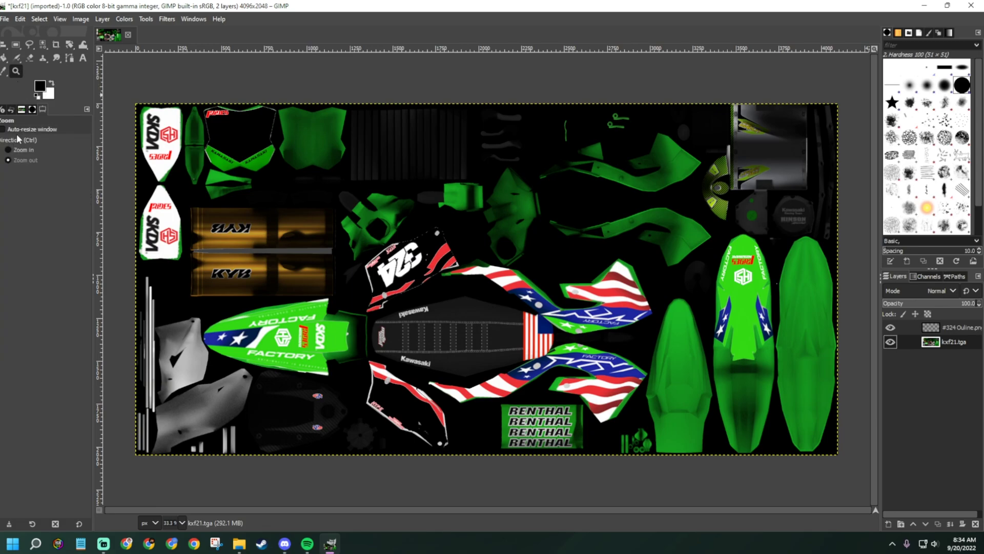
left_click(9, 151)
left_click_drag(358, 307, 568, 373)
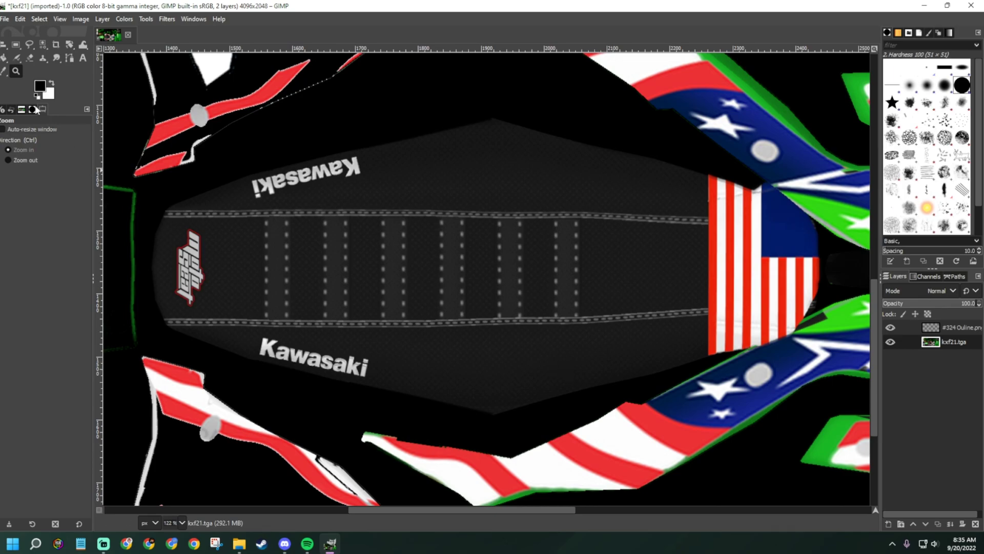
Airbrush six white vertical stripes across the seat between the Kawasaki logos.
left_click(15, 60)
left_click(52, 83)
mouse_move(334, 255)
left_mouse_down()
mouse_move(336, 224)
mouse_move(336, 313)
left_mouse_up()
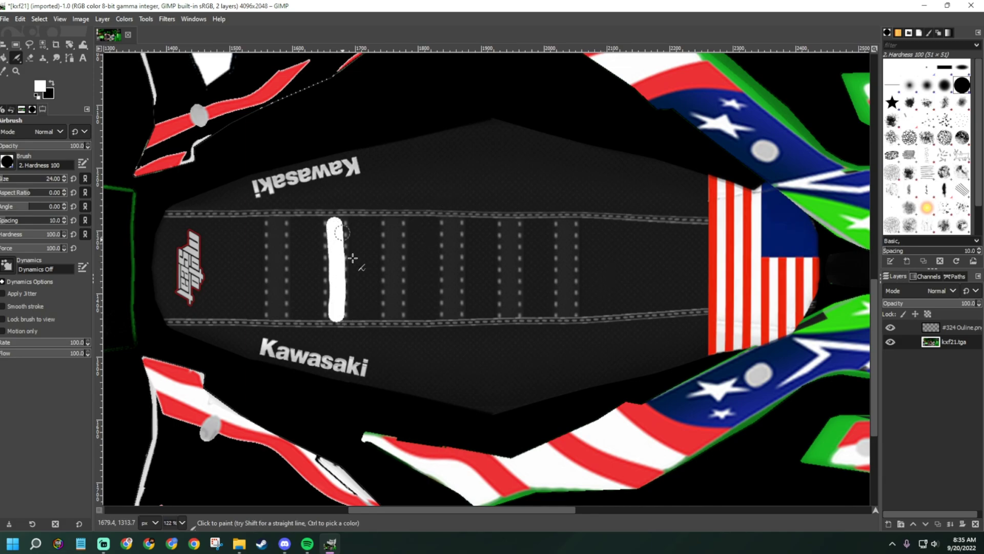
mouse_move(395, 222)
left_mouse_down()
mouse_move(395, 311)
mouse_move(400, 228)
mouse_move(456, 316)
mouse_move(454, 227)
left_mouse_up()
scroll(464, 223, "down", 4)
scroll(477, 225, "up", 7)
scroll(497, 256, "down", 3)
left_click_drag(508, 246, 508, 344)
mouse_move(568, 259)
left_mouse_down()
mouse_move(562, 334)
mouse_move(565, 249)
left_mouse_up()
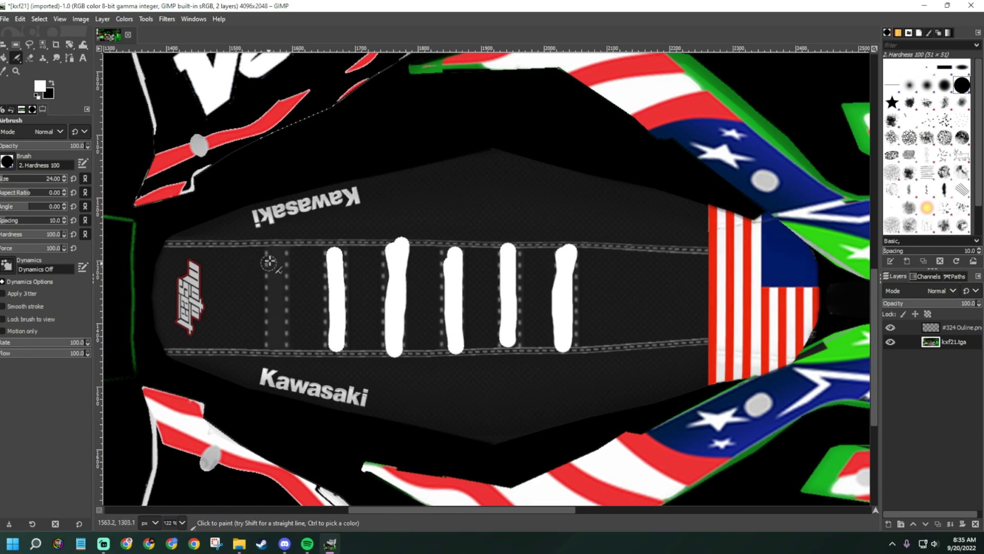
mouse_move(274, 247)
left_mouse_down()
mouse_move(276, 341)
mouse_move(294, 243)
left_mouse_up()
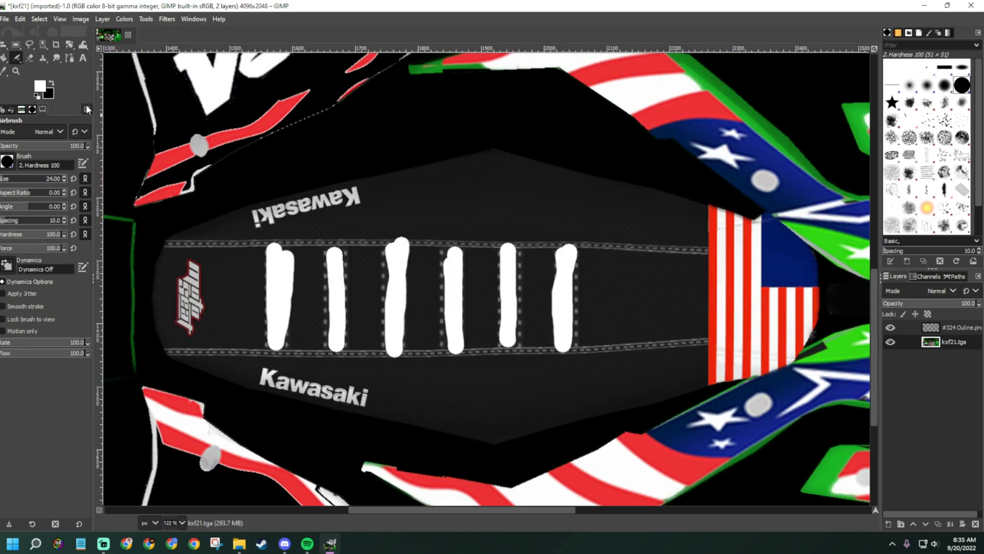
Zoom back out so the whole kxf21 texture fills the view.
left_click(15, 71)
left_click(21, 160)
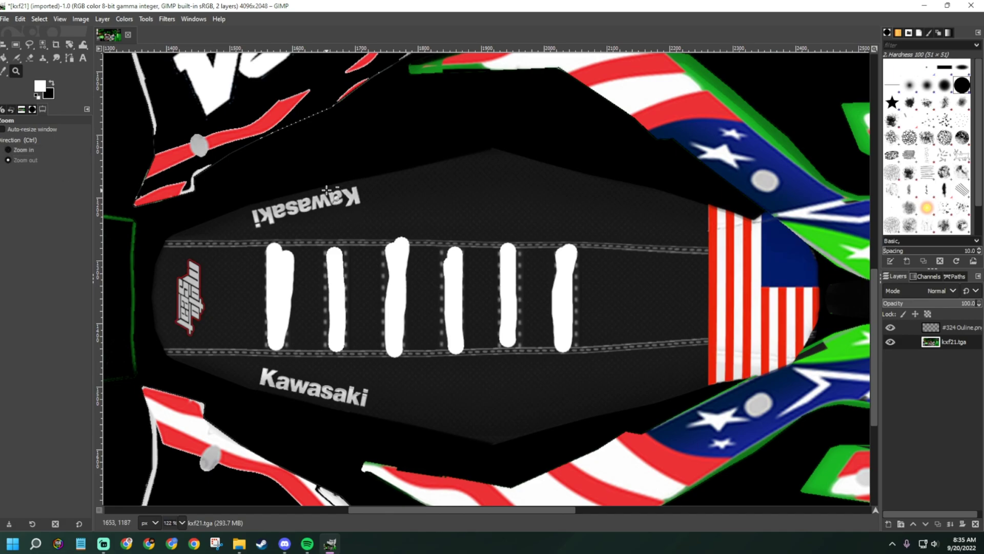
left_click_drag(329, 189, 575, 329)
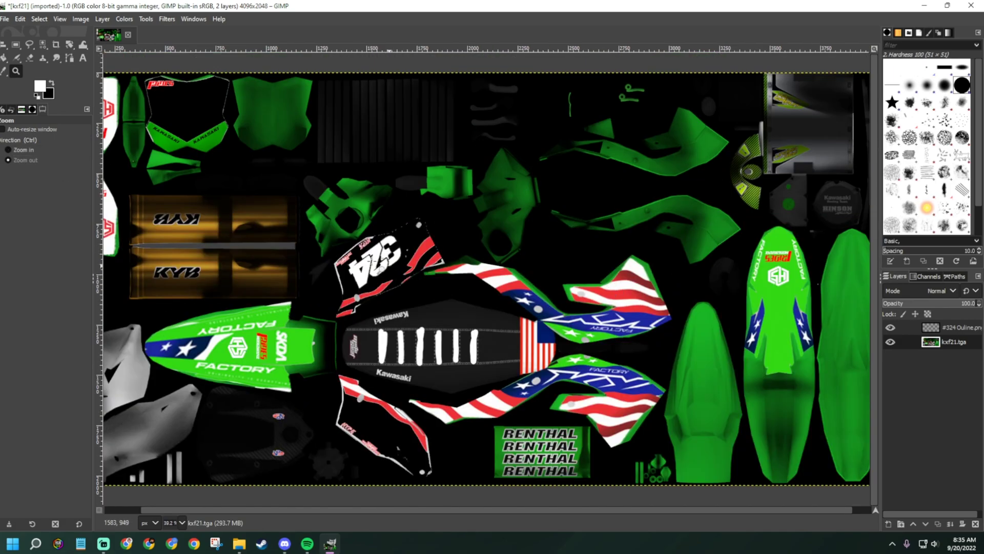
left_click_drag(367, 256, 503, 343)
left_click(21, 150)
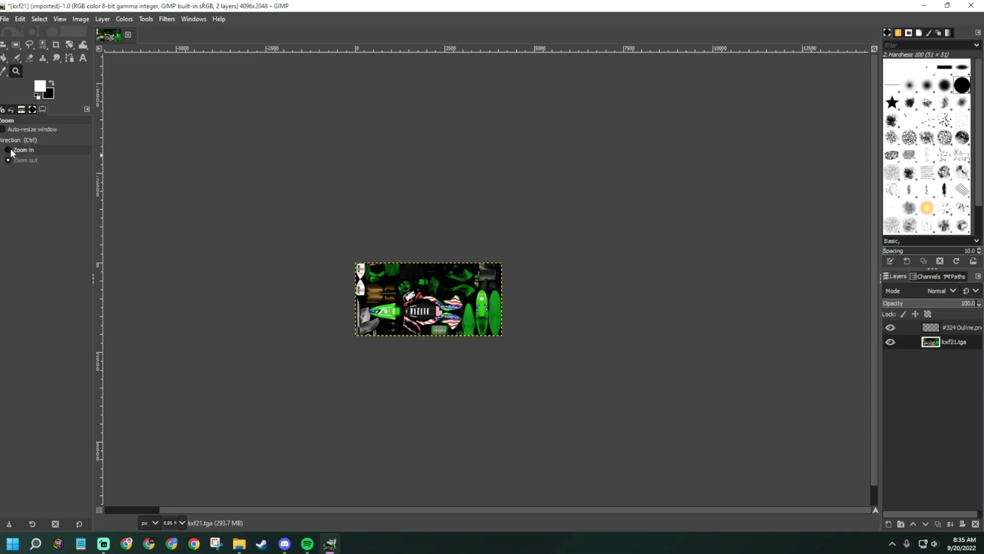
left_click_drag(358, 262, 514, 341)
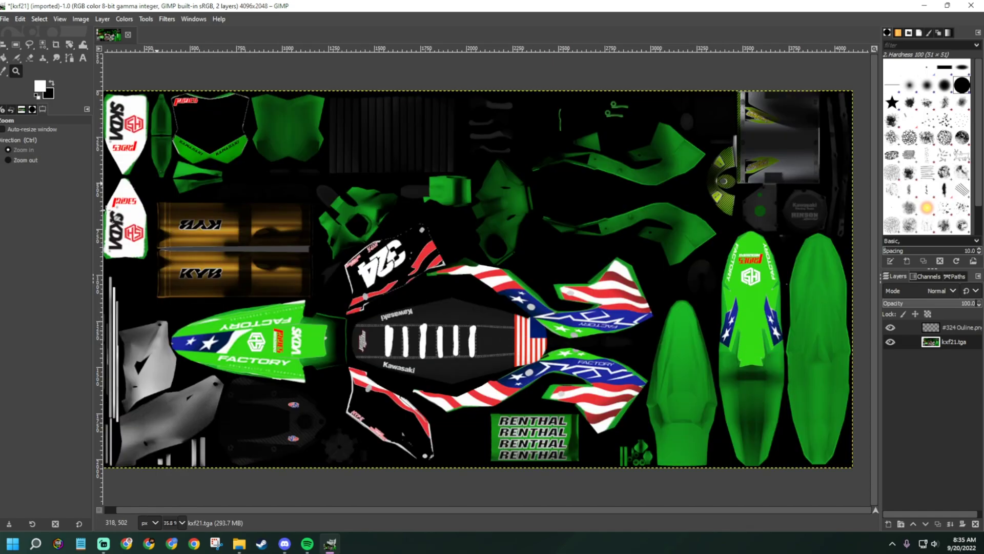
left_click(5, 19)
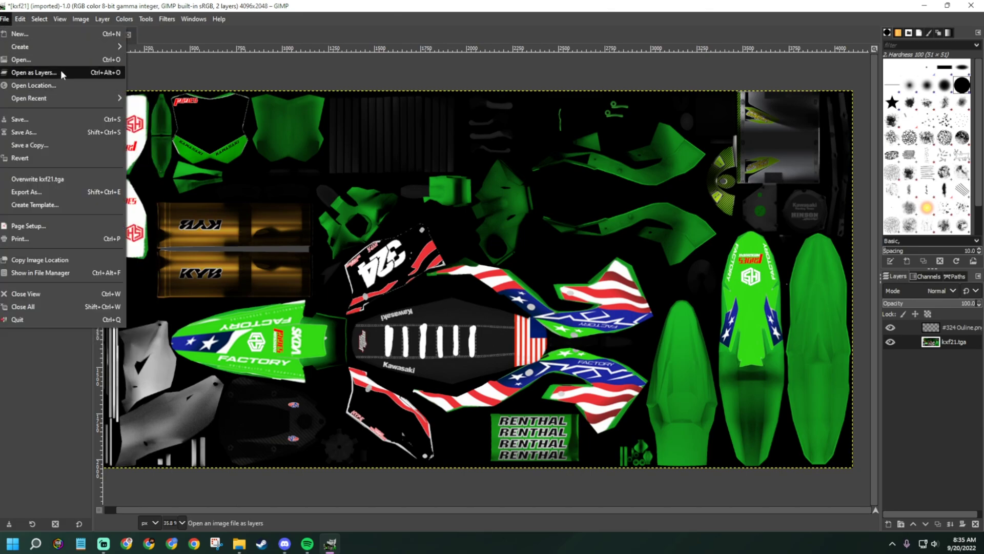
Add A 100% Logo.png to the kxf21 texture as a new layer.
left_click(28, 72)
scroll(152, 123, "down", 3)
scroll(155, 121, "up", 3)
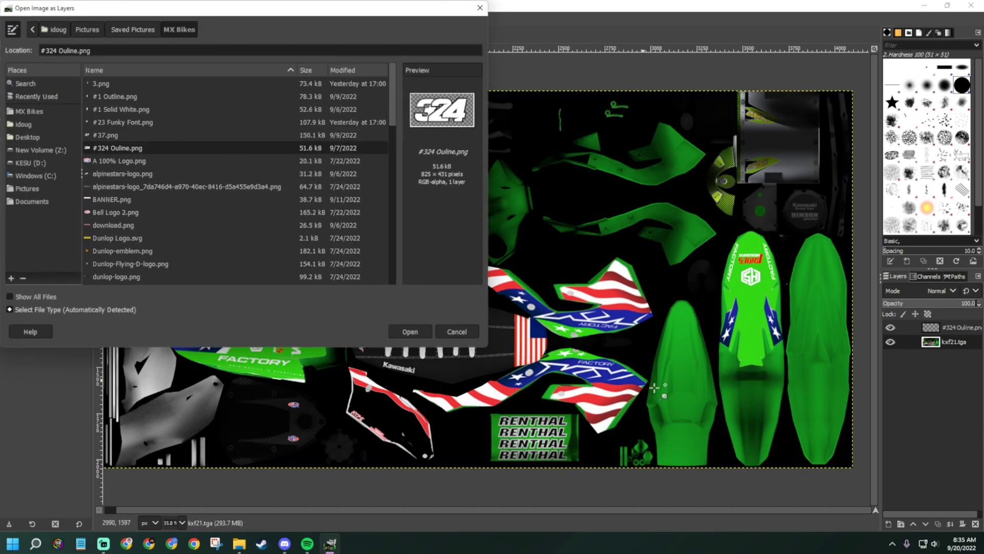
left_click(960, 328)
left_click(954, 341)
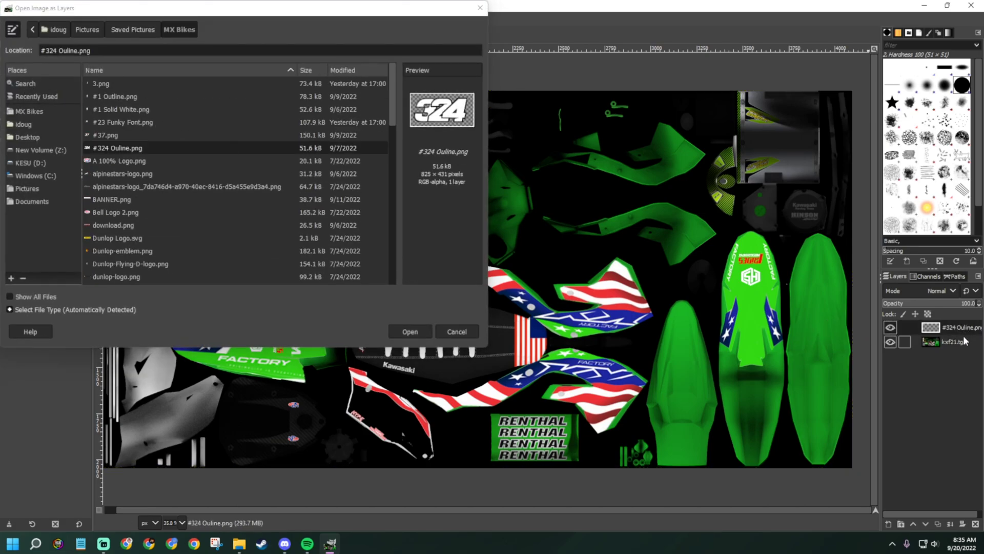
double_click(125, 161)
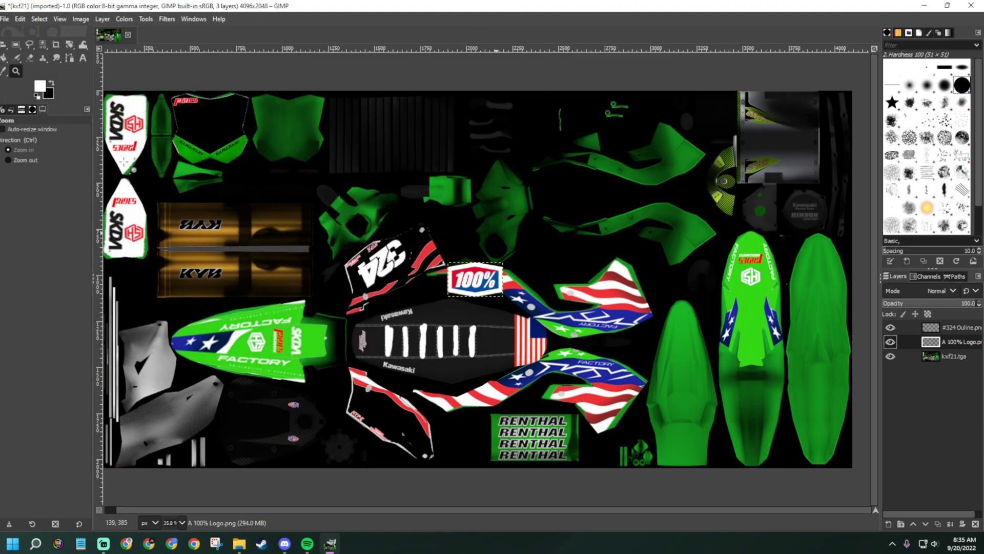
Scale the 100% logo down to 247×155 px and place it on the blank number plate.
key("shift+s")
left_click(475, 279)
left_click_drag(475, 280, 216, 123)
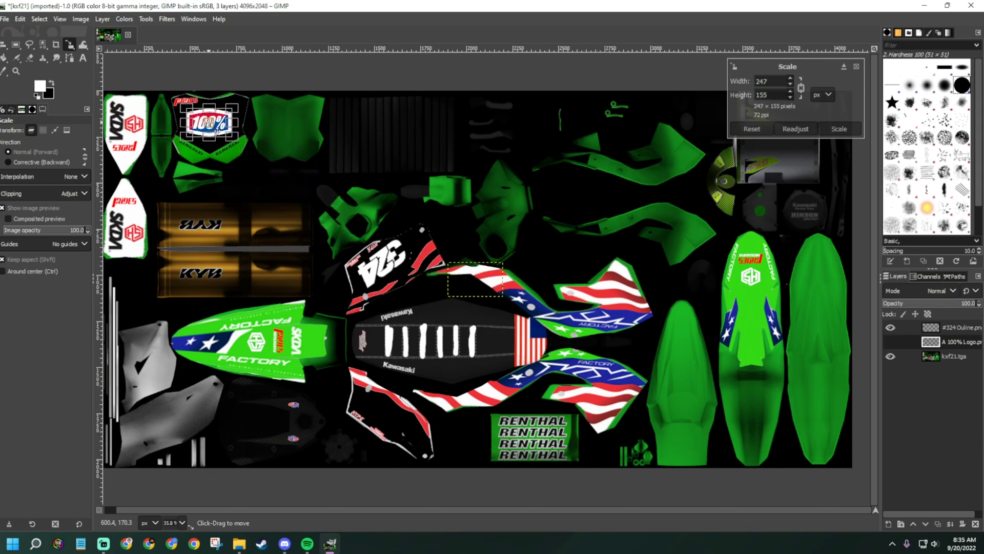
key("Return")
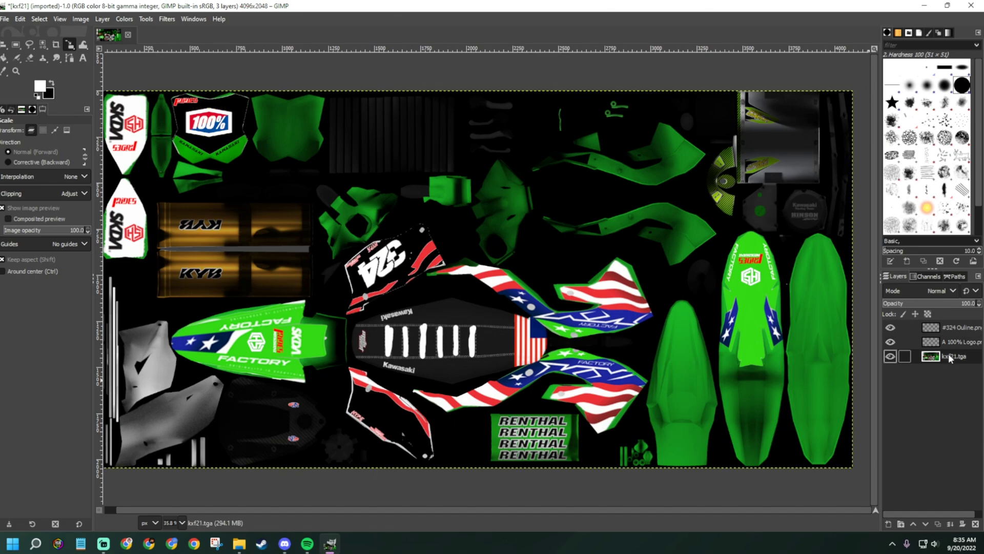
left_click(948, 353)
Bring in alpinestars-logo.png as a new layer.
left_click(4, 19)
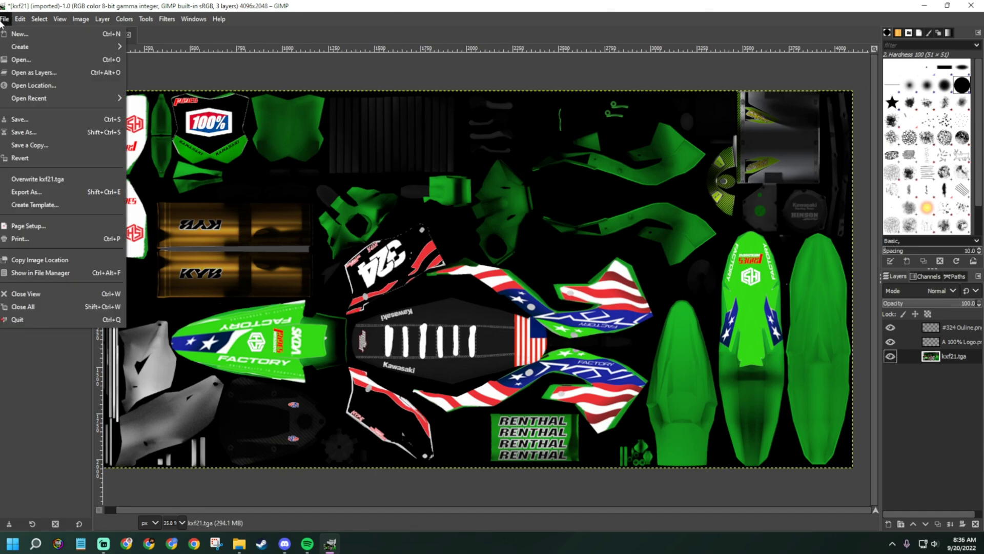
left_click(30, 71)
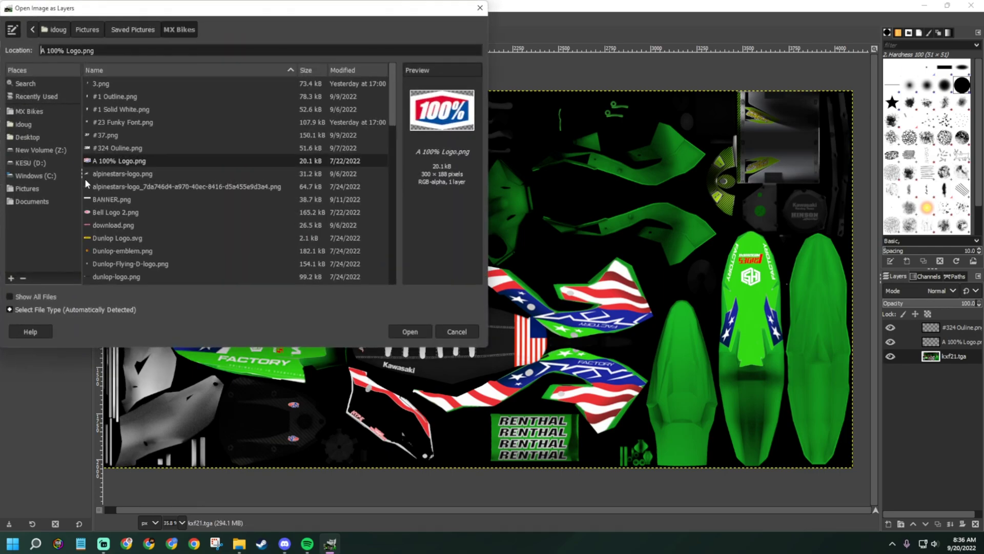
scroll(106, 172, "down", 1)
left_click(116, 147)
double_click(116, 147)
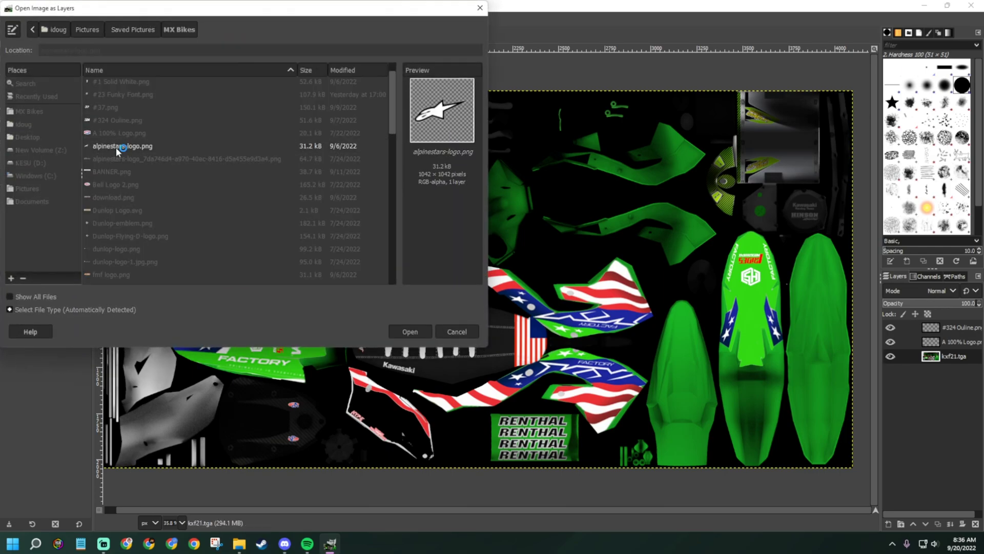
Resize the Alpinestars logo and move it onto the right green fender.
left_click(481, 196)
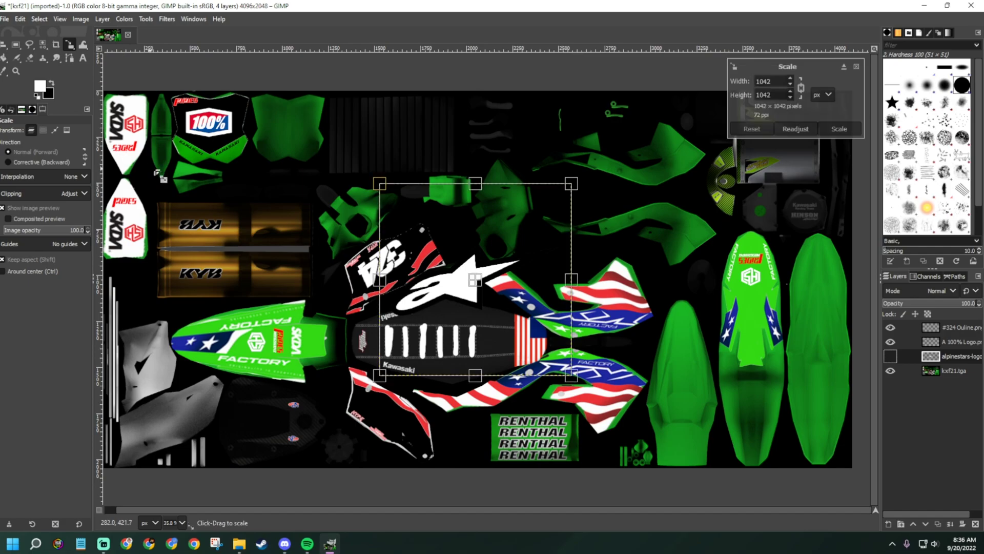
left_click_drag(586, 196, 563, 202)
left_click_drag(471, 280, 437, 362)
left_click_drag(533, 297, 536, 361)
left_click_drag(441, 421, 754, 291)
Rotate the Alpinestars logo upright along the fender and commit it at about 814×815 px.
key("shift+r")
left_click(778, 301)
key("shift+s")
left_click(751, 292)
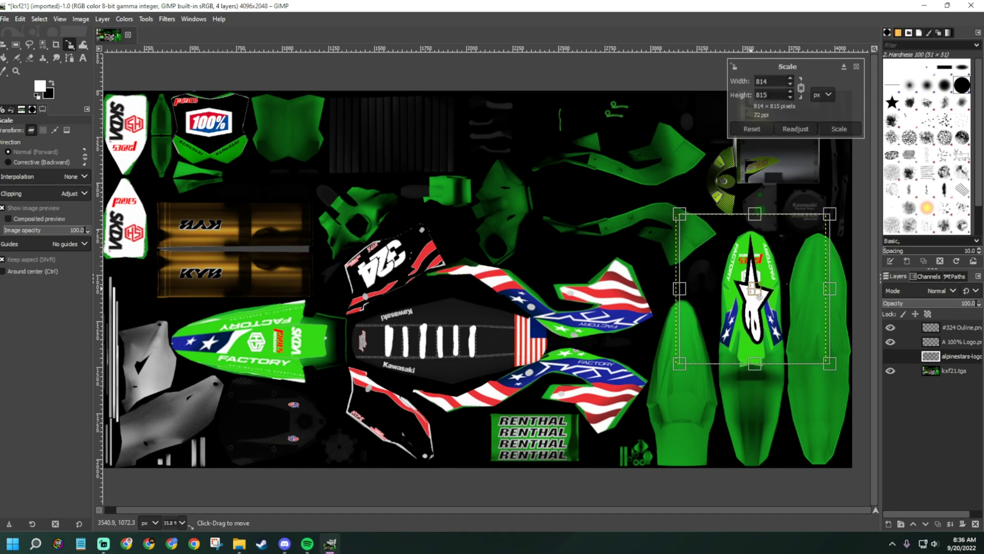
key("Return")
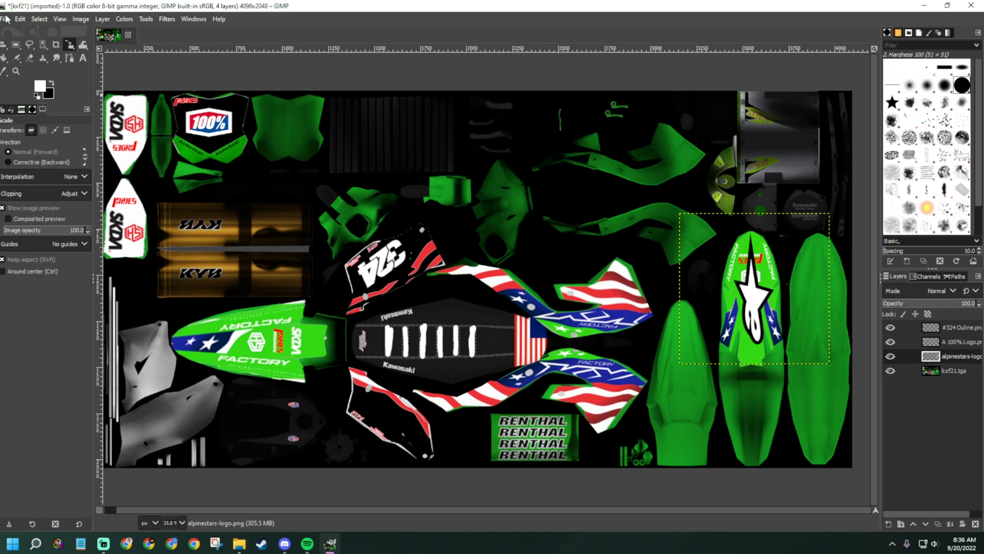
Create a white 324 text layer in Impact Condensed at 200 px.
left_click(82, 57)
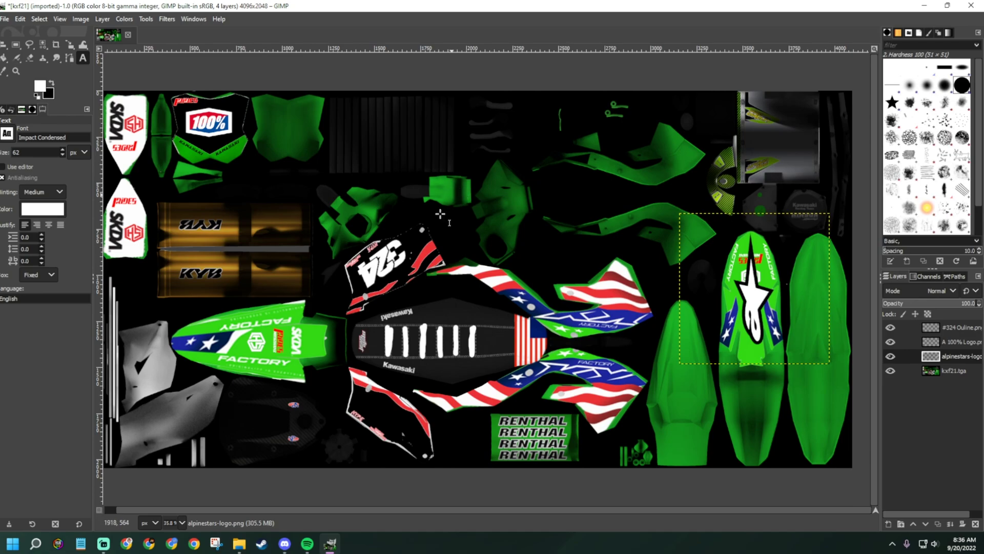
left_click_drag(314, 197, 442, 238)
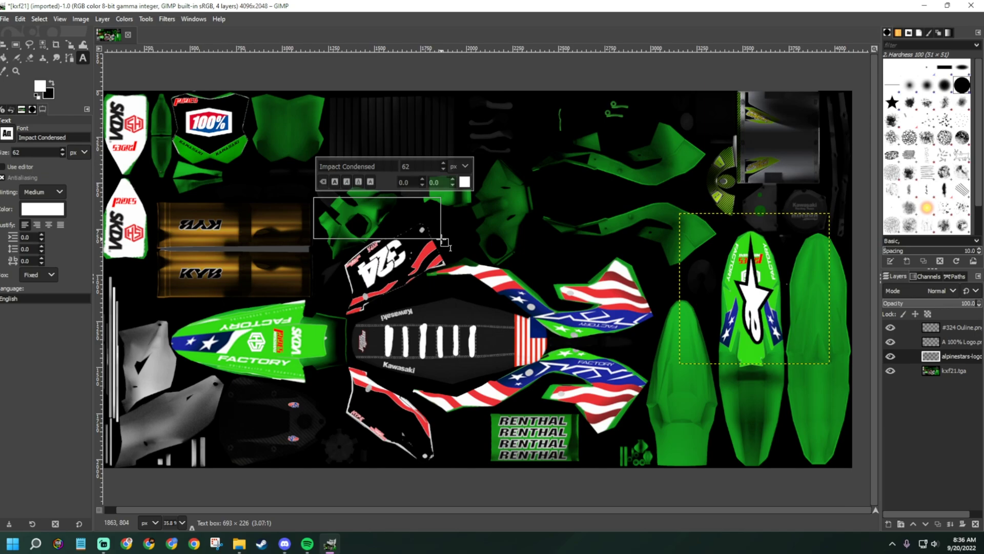
left_click_drag(444, 242, 444, 242)
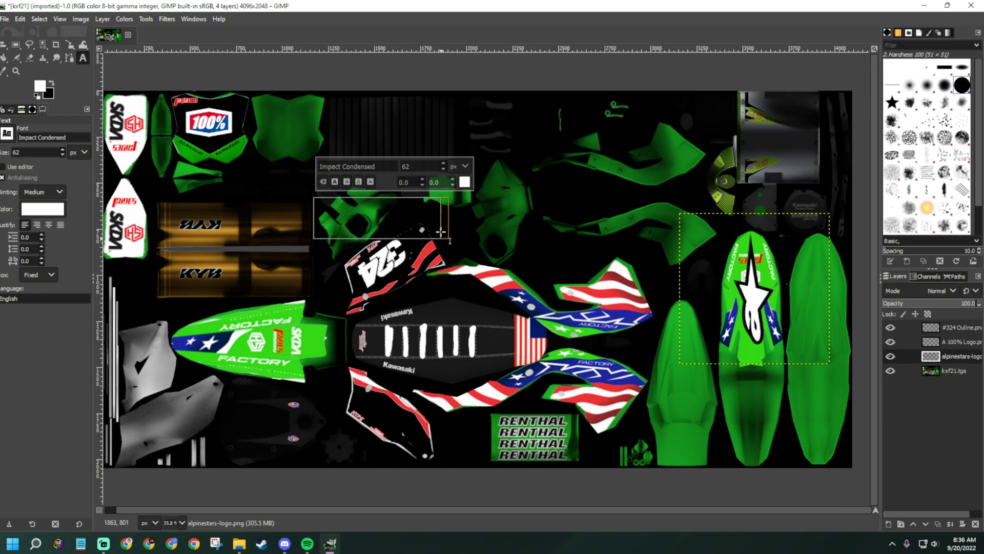
type("200")
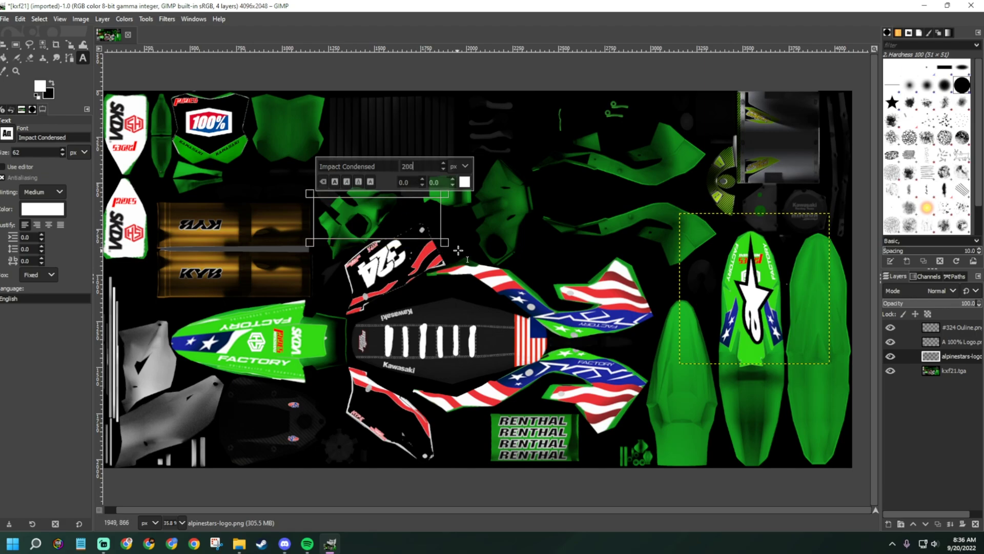
left_click_drag(458, 250, 447, 267)
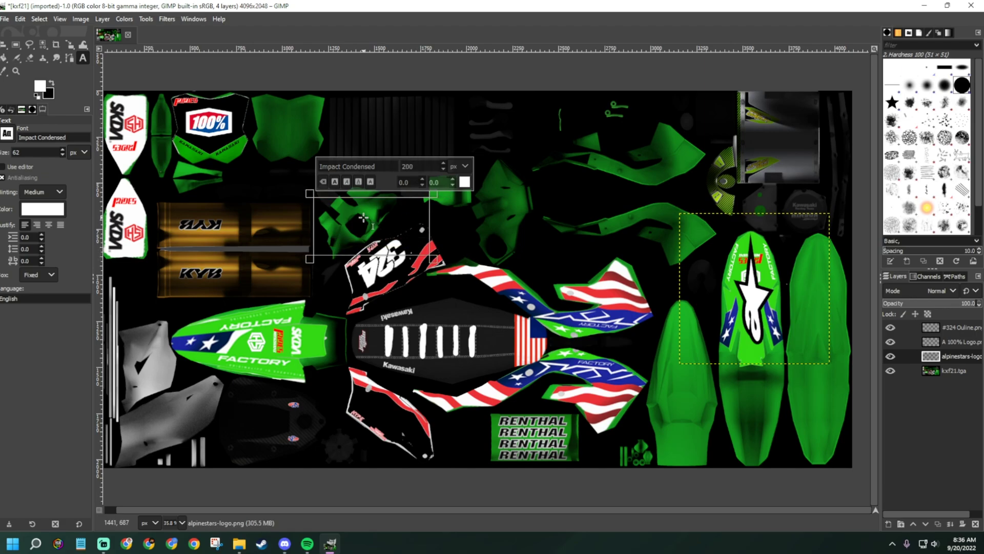
type("324")
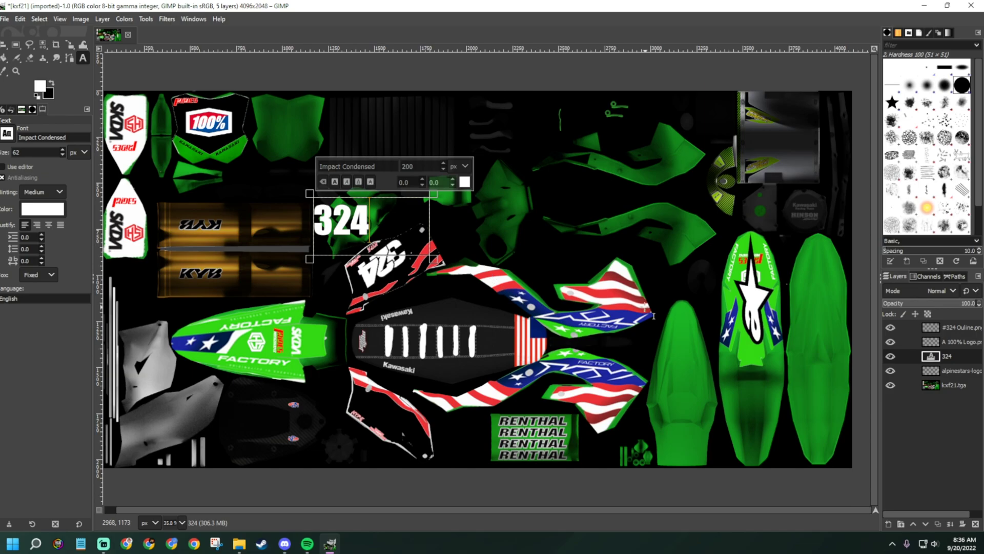
left_click_drag(434, 259, 381, 257)
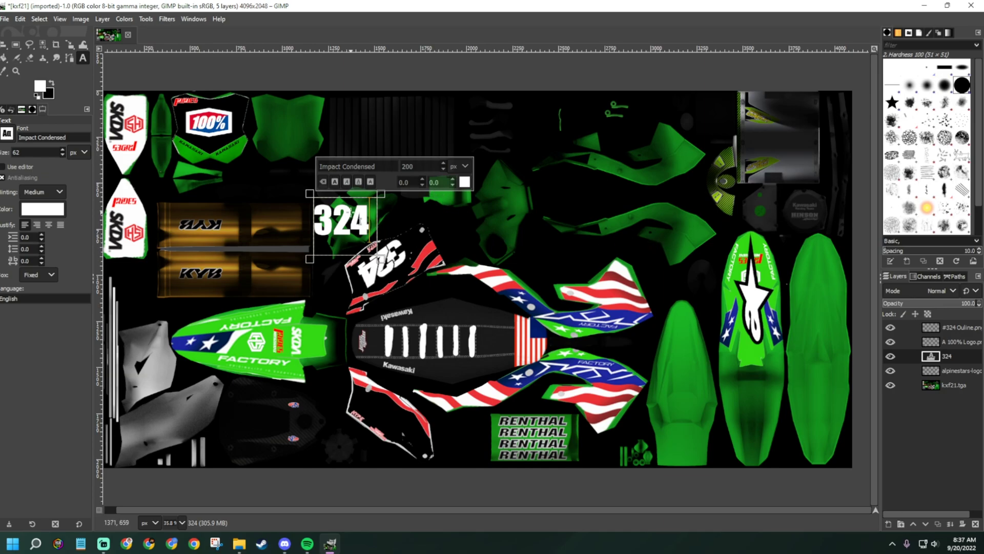
left_click(965, 388)
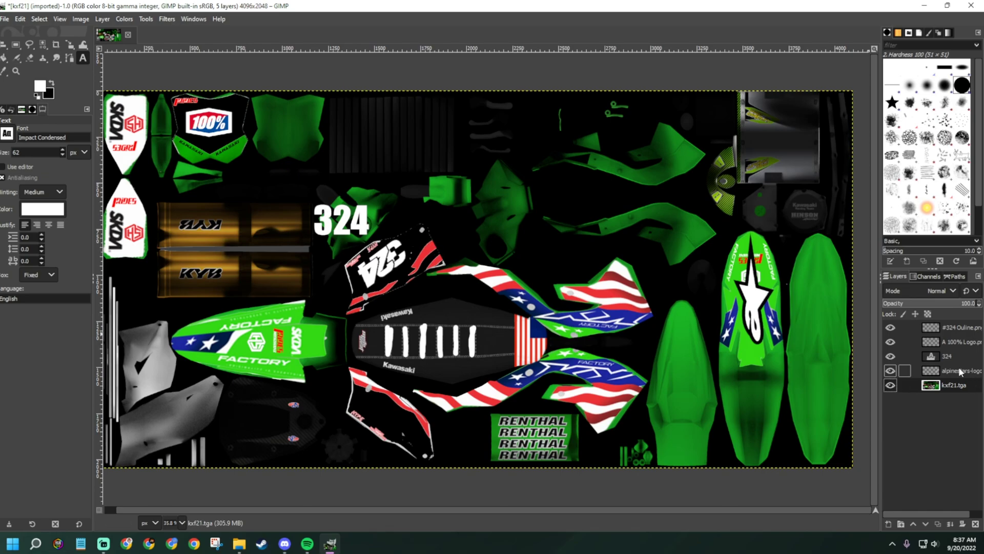
left_click(950, 356)
Move the 324 number down onto the side panel and tilt it to match.
key("shift+s")
left_click(436, 322)
left_click_drag(355, 238, 415, 440)
key("shift+r")
left_click(416, 421)
key("Return")
Shrink the 324 number to about 355 px on the side panel.
key("shift+s")
left_click(384, 418)
left_click_drag(393, 413, 388, 414)
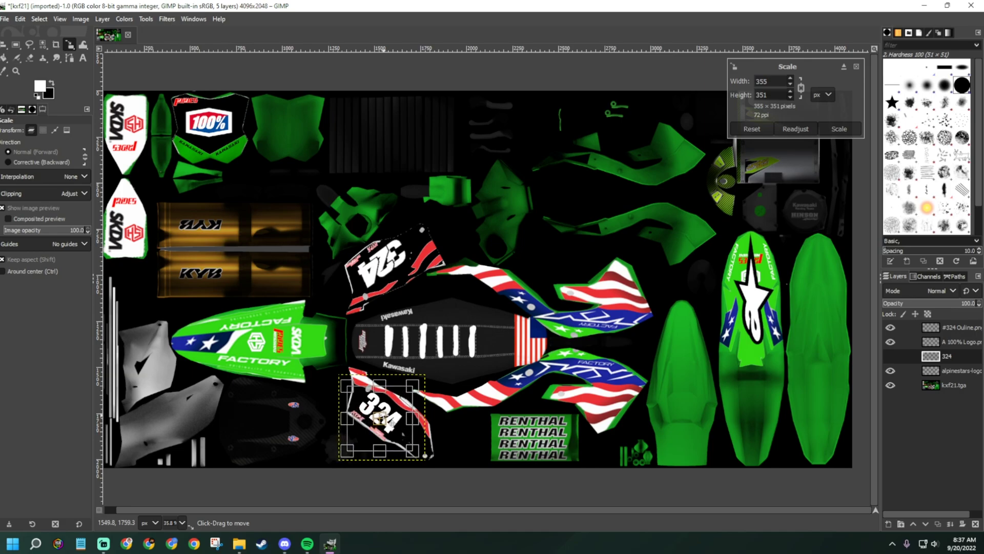
key("Return")
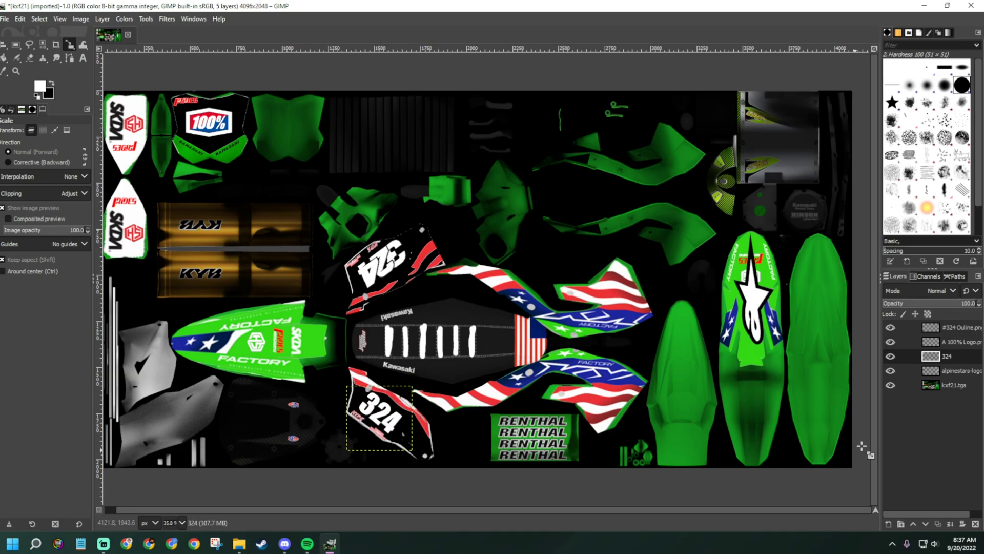
left_click(940, 388)
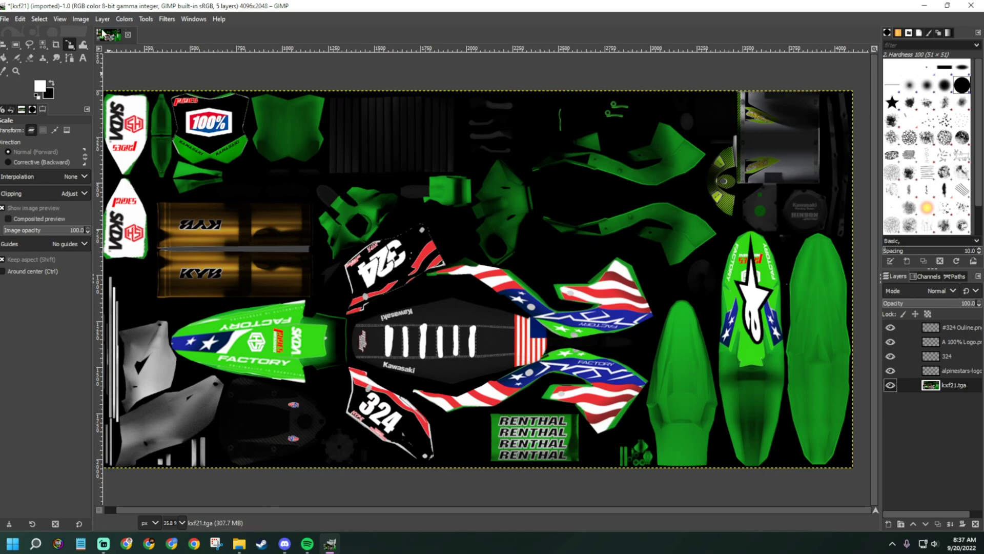
Sample the fender's green with the Color Picker as the foreground colour.
left_click(17, 59)
left_click(4, 58)
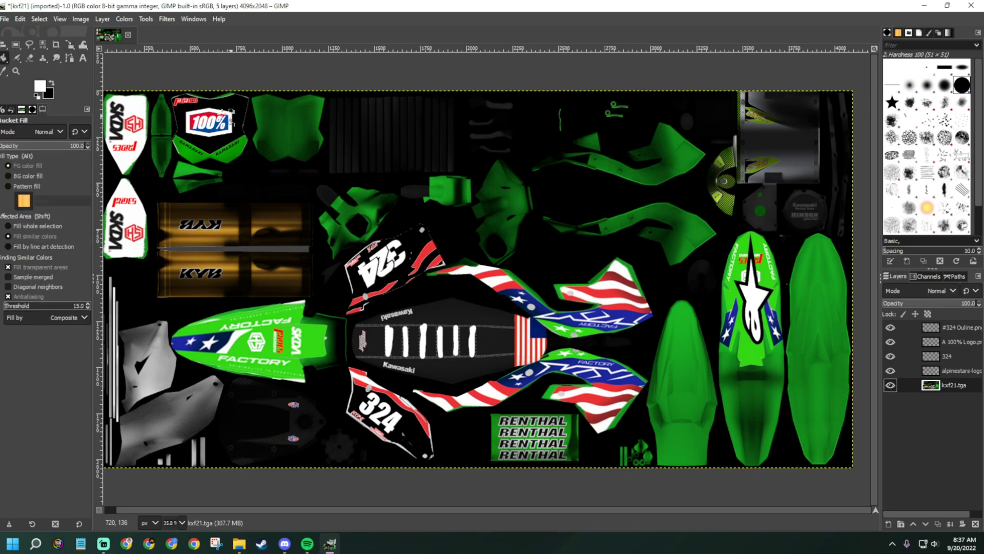
left_click(4, 71)
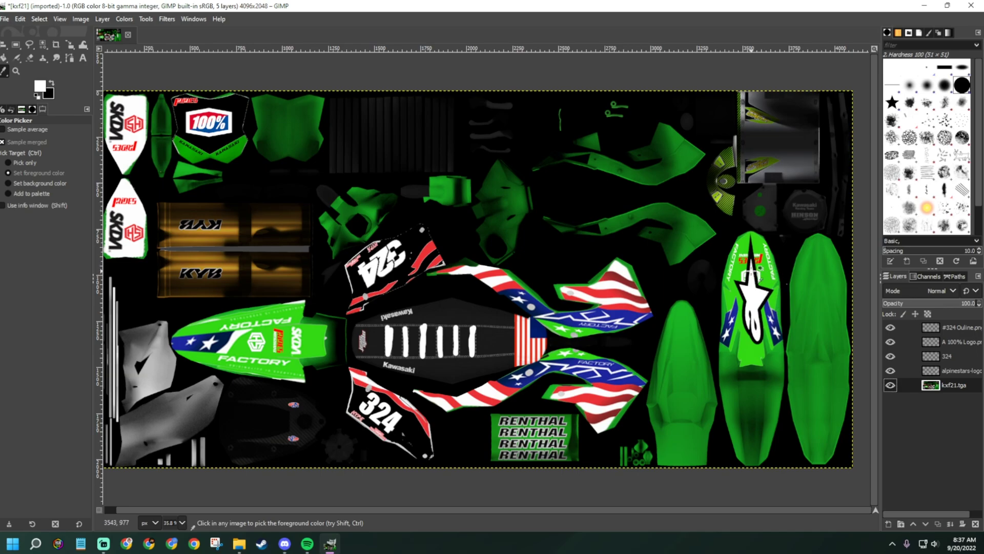
left_click(770, 266)
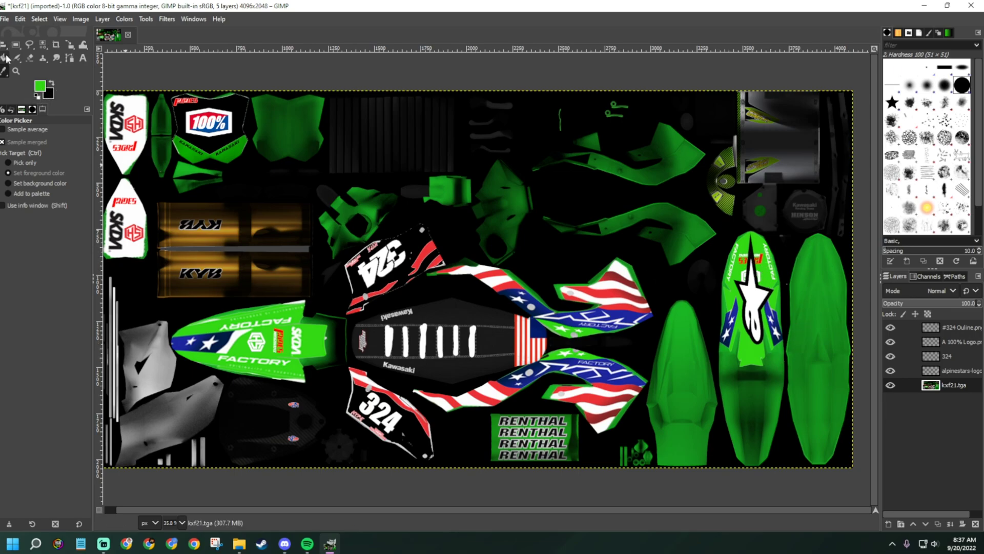
left_click(15, 72)
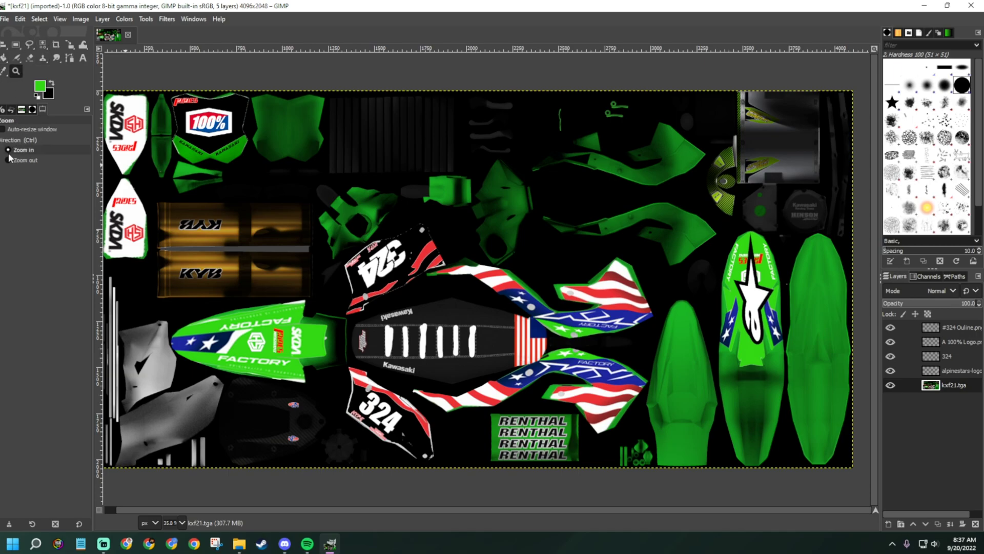
left_click(4, 45)
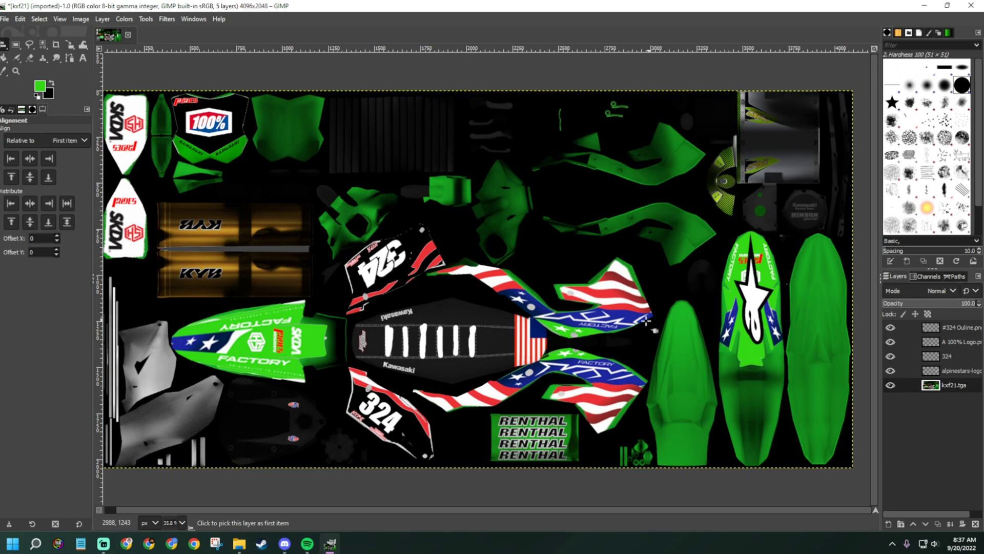
left_click(5, 19)
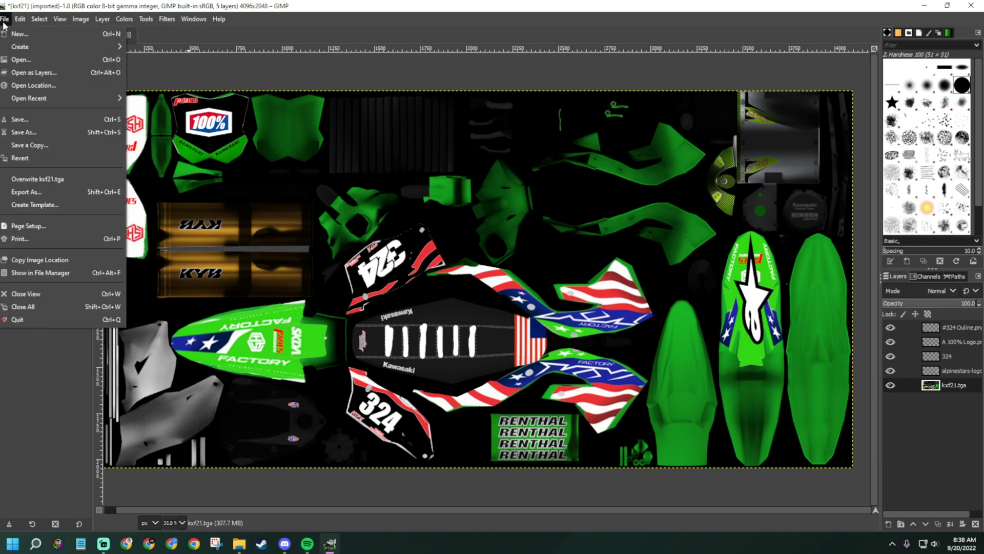
Export the image over kxf21.tga with default TGA options, replacing the old file, and quit GIMP.
left_click(34, 192)
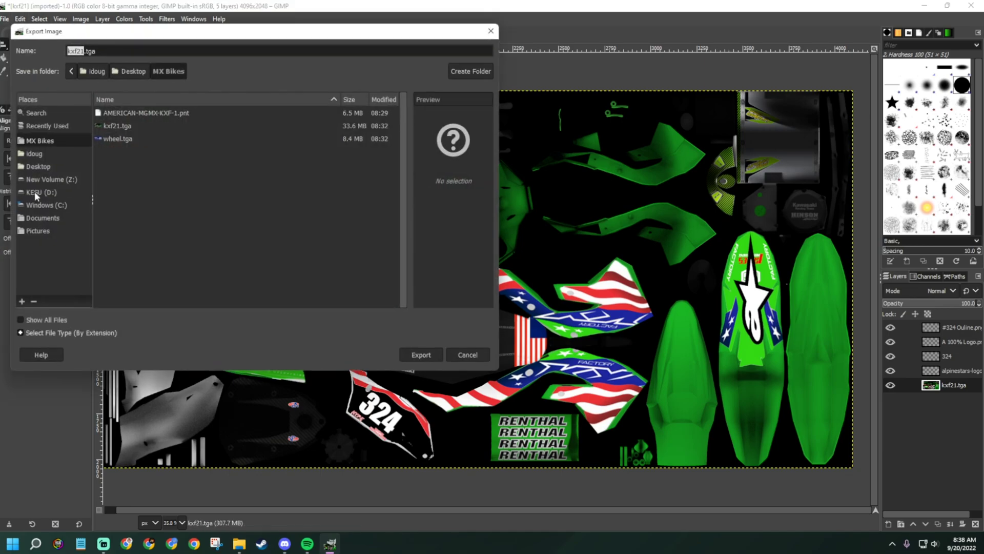
left_click(437, 355)
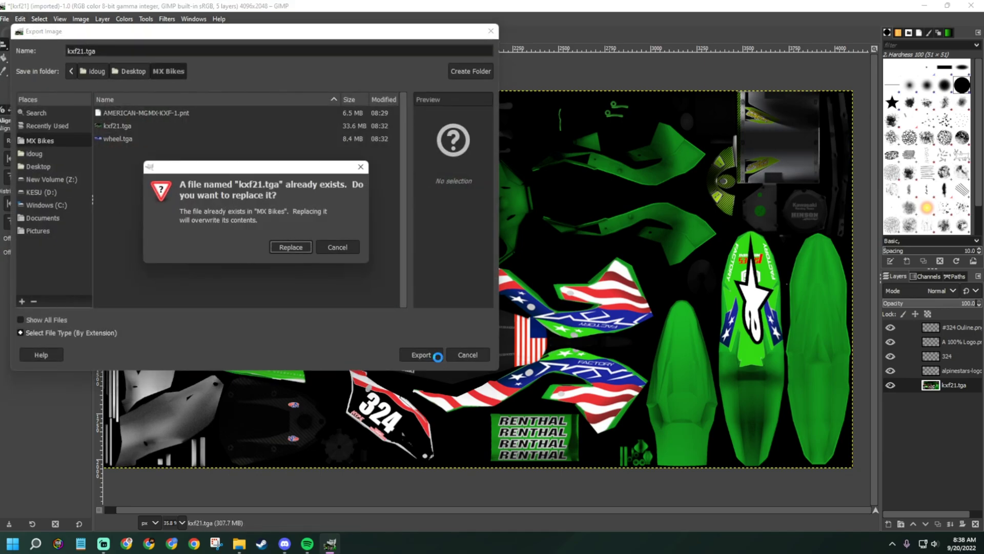
left_click(291, 247)
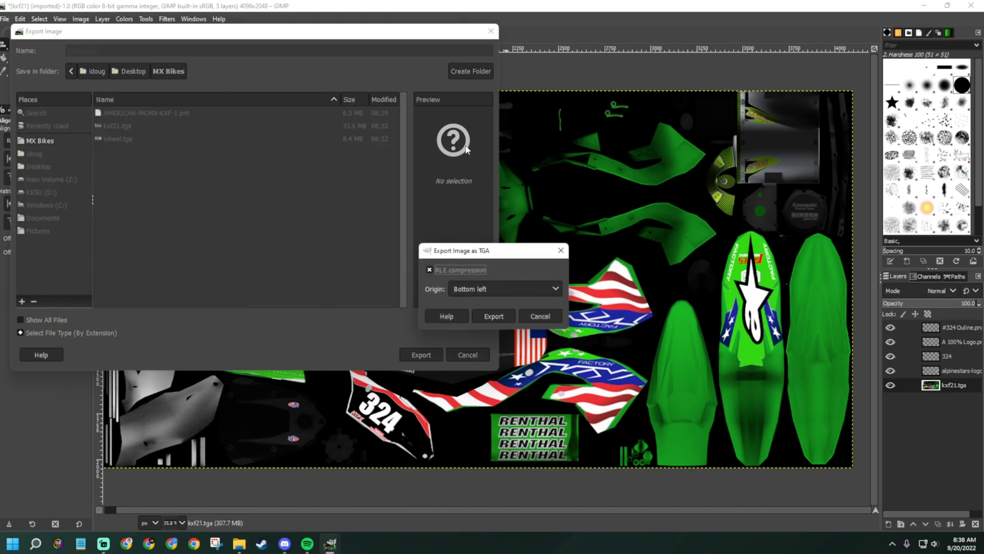
left_click(490, 317)
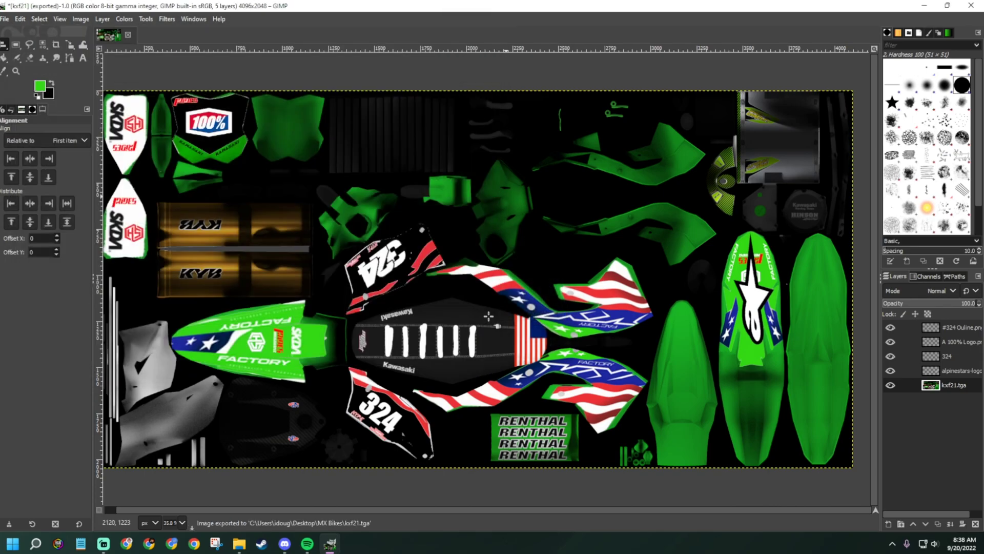
left_click(973, 6)
Discard GIMP's changes, centre the MX Bikes folder window, and launch PaintEd from the desktop.
left_click(146, 183)
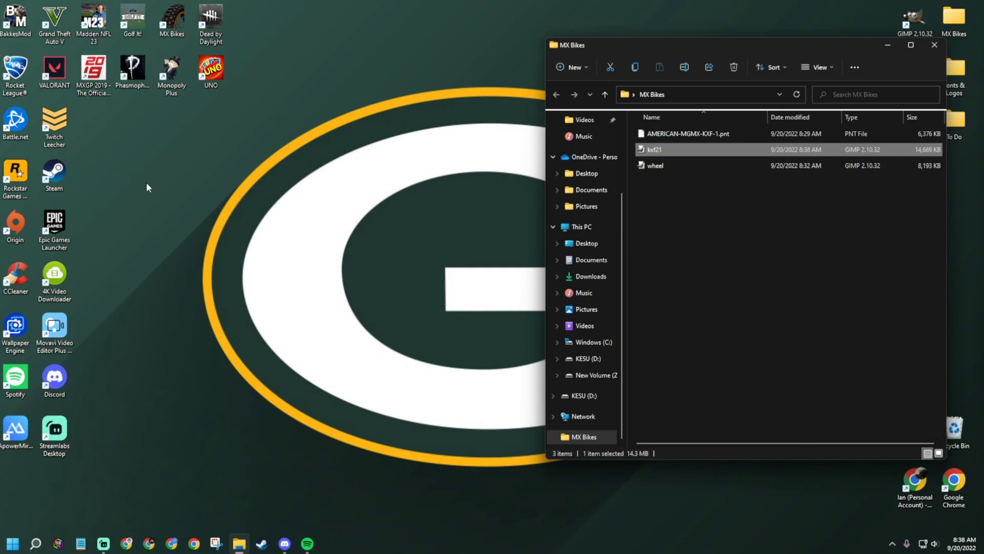
mouse_move(709, 48)
left_mouse_down()
mouse_move(581, 69)
mouse_move(502, 68)
left_mouse_up()
left_click(533, 154)
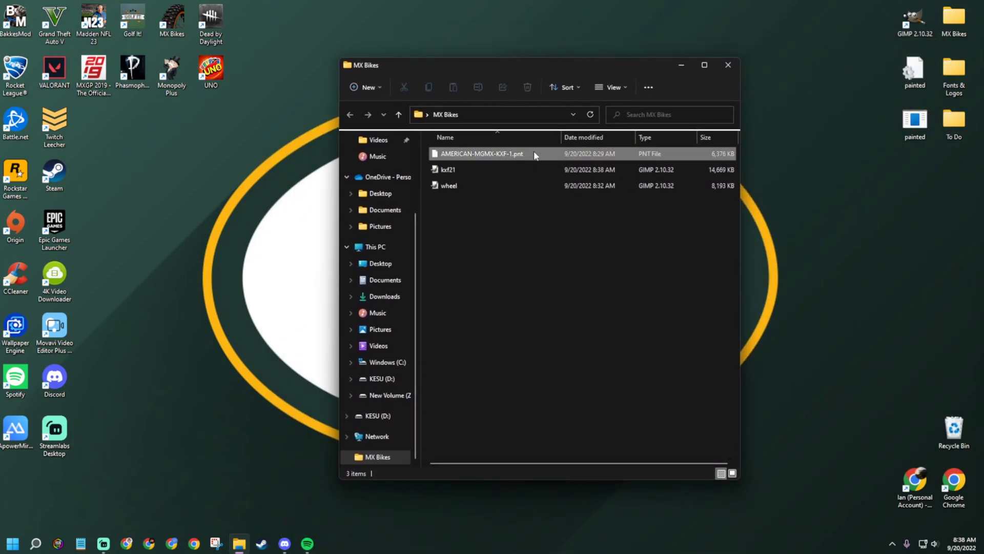
right_click(509, 155)
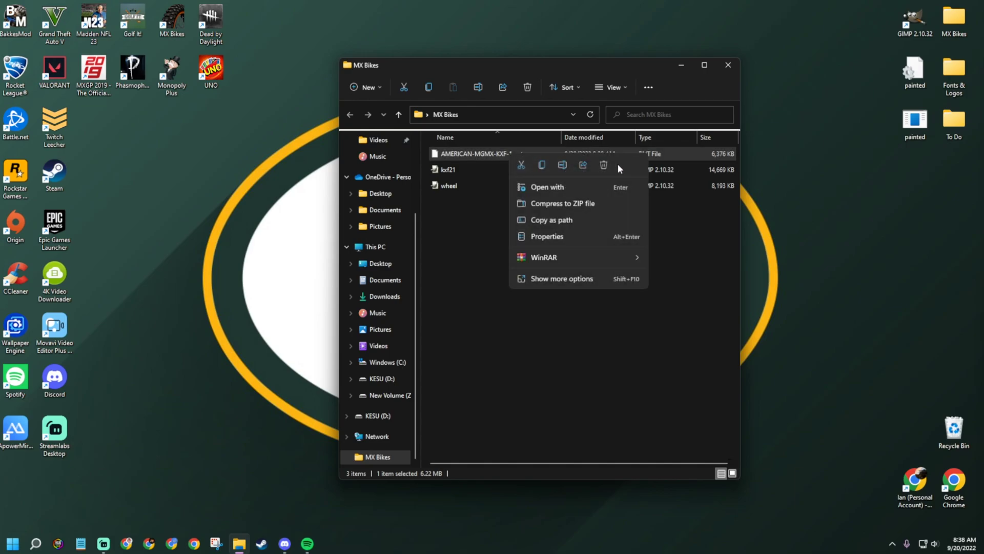
left_click(481, 228)
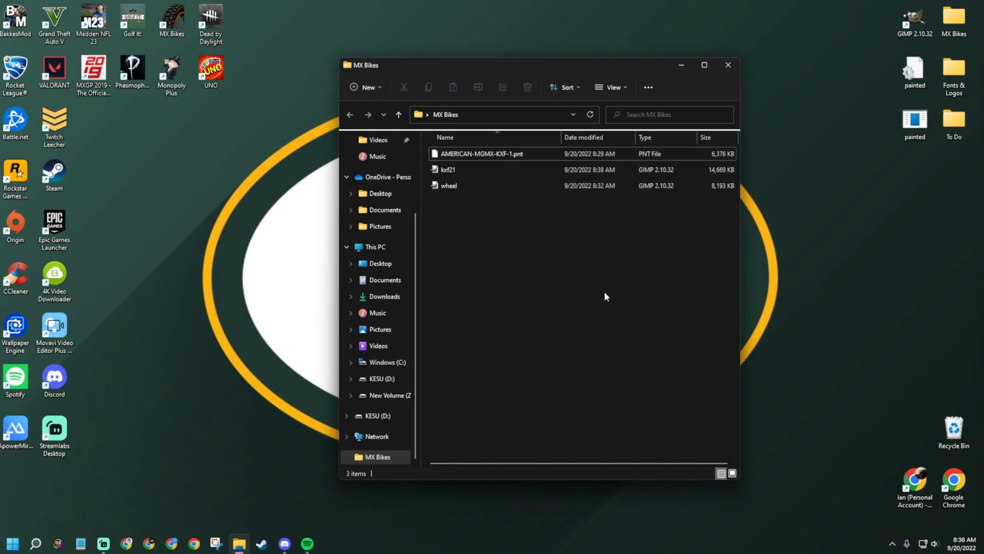
double_click(907, 115)
Load textures from the MX Bikes folder and select the kxf21 and wheel texture files.
left_click(64, 25)
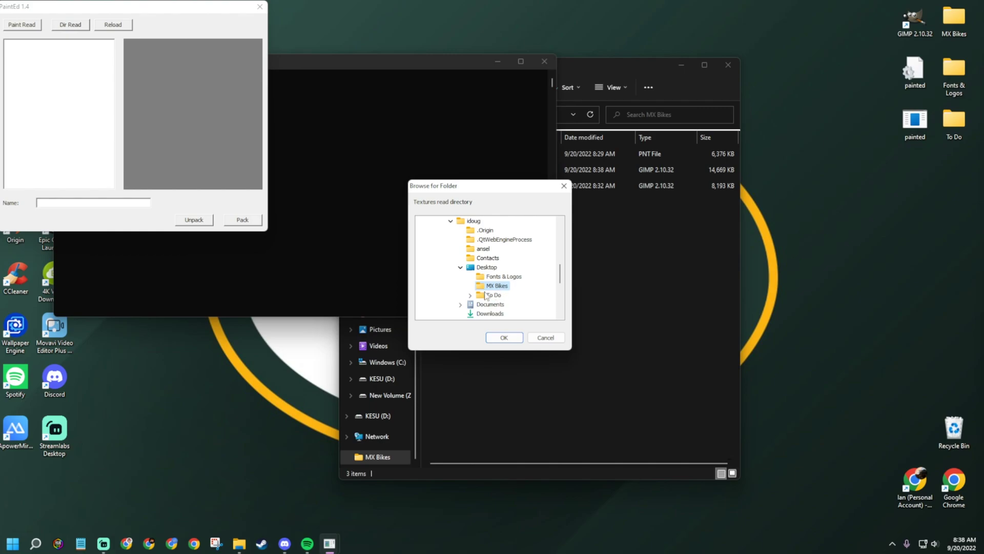
left_click(506, 338)
left_click(640, 64)
left_click_drag(640, 64, 708, 55)
left_click(528, 161)
left_click(530, 176, "ctrl")
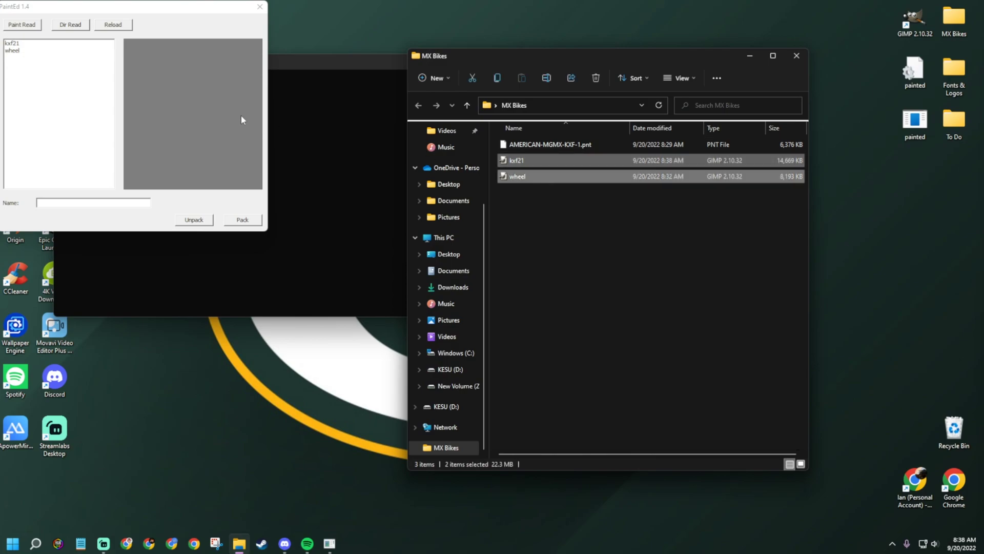
Name the paint USA KAWI #324, pack it, and save as USA KAWI #324.pnt.
left_click(78, 202)
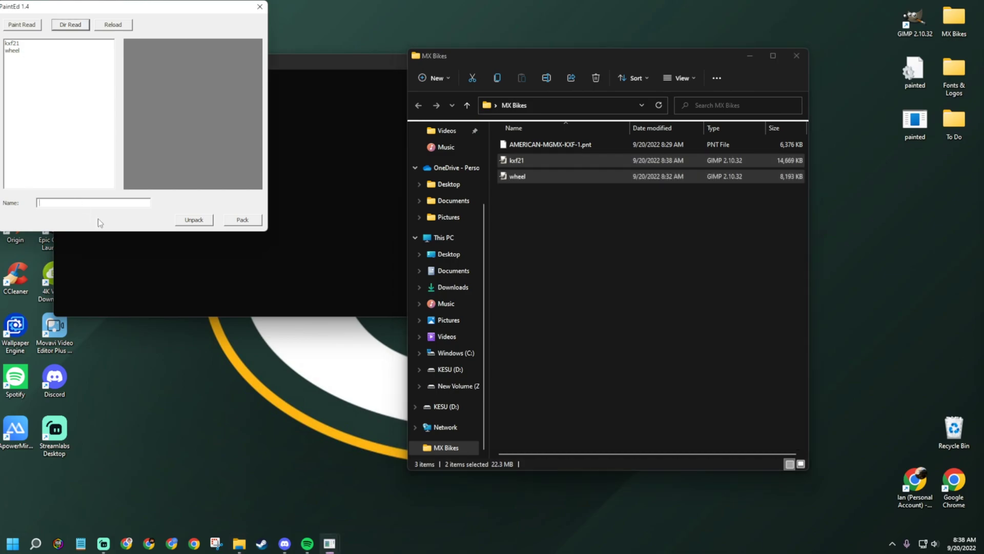
type("USA KAWI #324")
left_click_drag(90, 205, 42, 212)
key("ctrl+c")
left_click(242, 220)
mouse_move(256, 17)
left_mouse_down()
mouse_move(408, 68)
mouse_move(501, 149)
left_mouse_up()
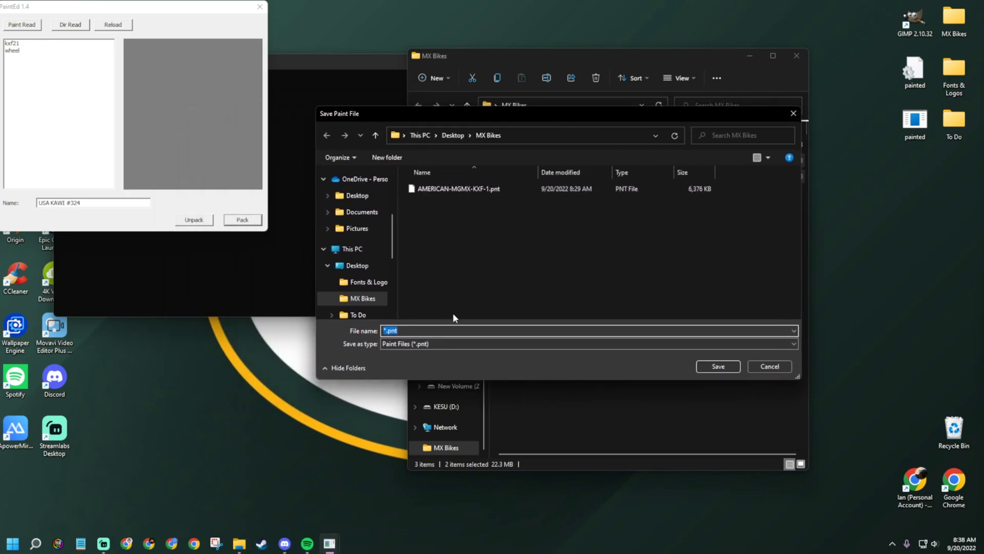
key("ctrl+v")
left_click(718, 366)
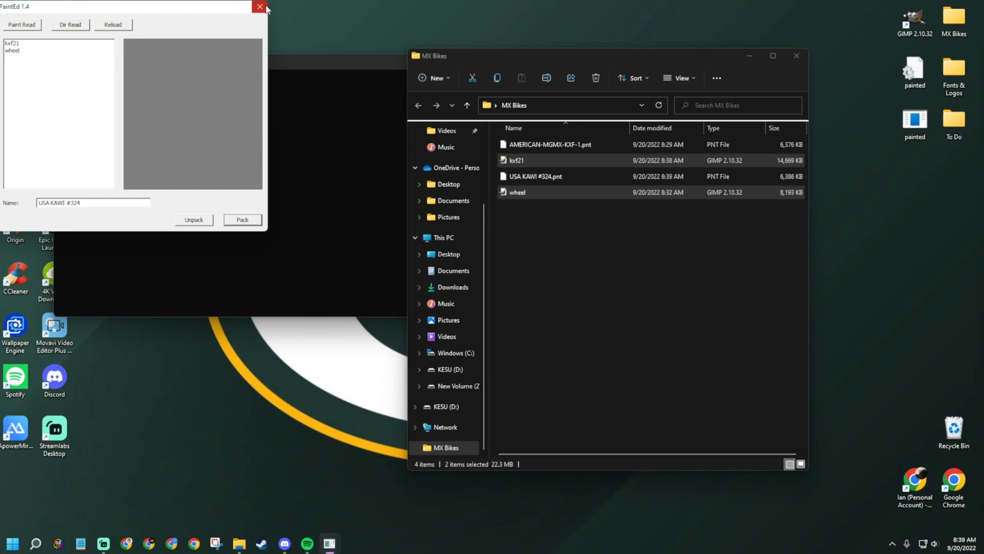
Close PaintEd and delete the three old files from the MX Bikes folder.
left_click(260, 7)
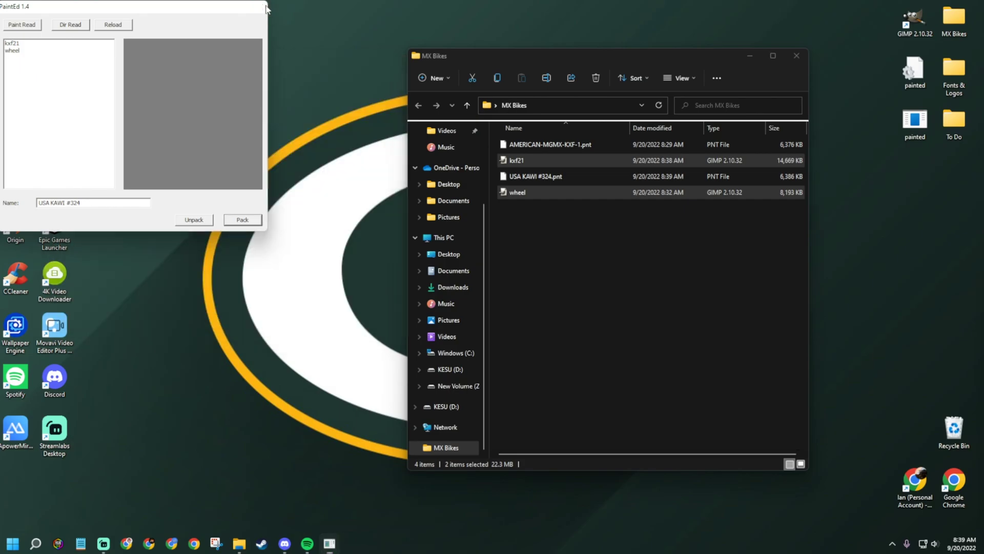
left_click(567, 196)
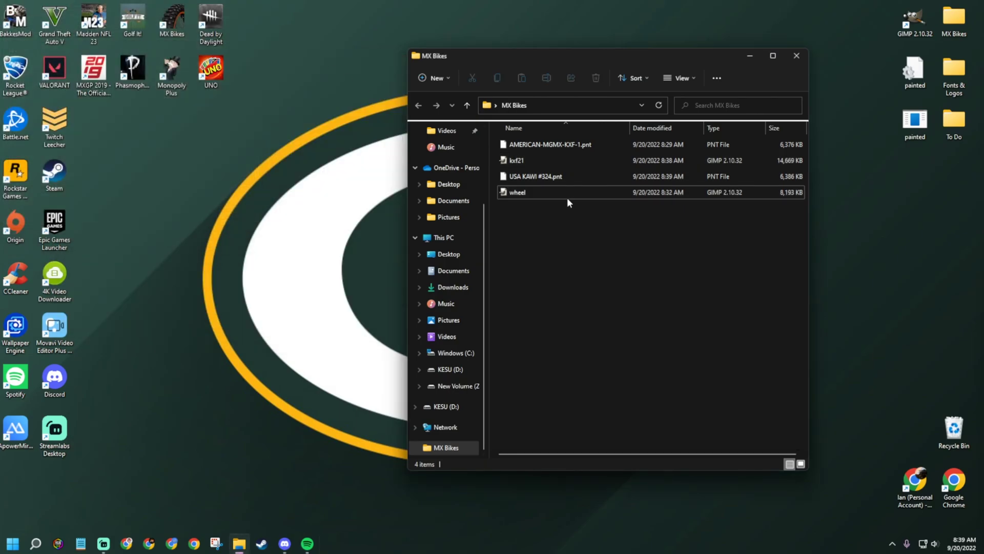
right_click(539, 147)
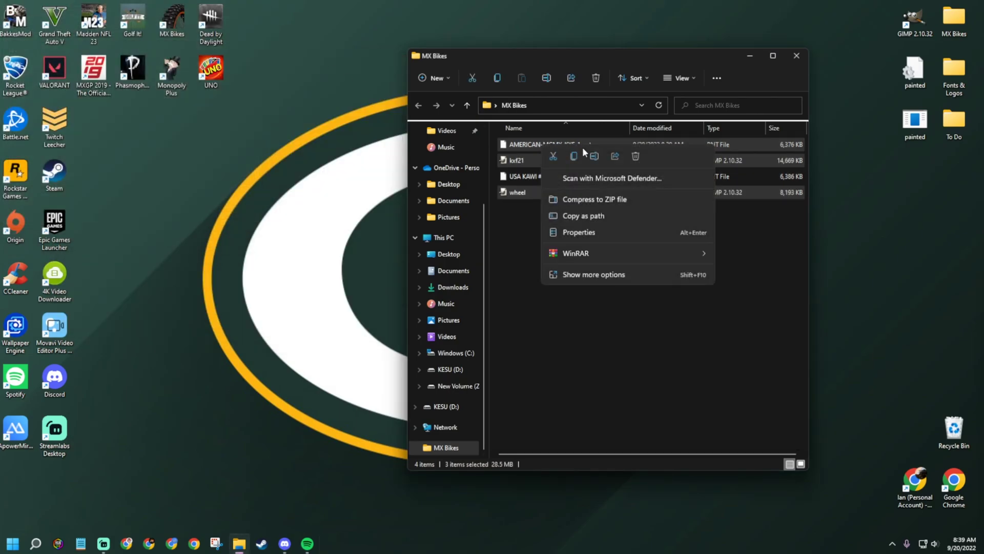
left_click(636, 156)
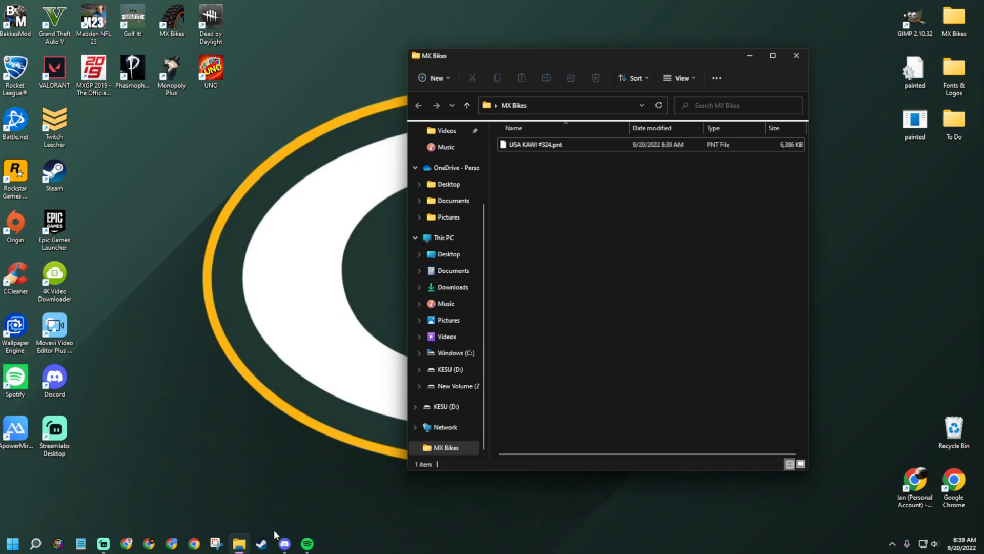
Open a second File Explorer window and arrange it beside the MX Bikes folder.
right_click(239, 544)
left_click(218, 483)
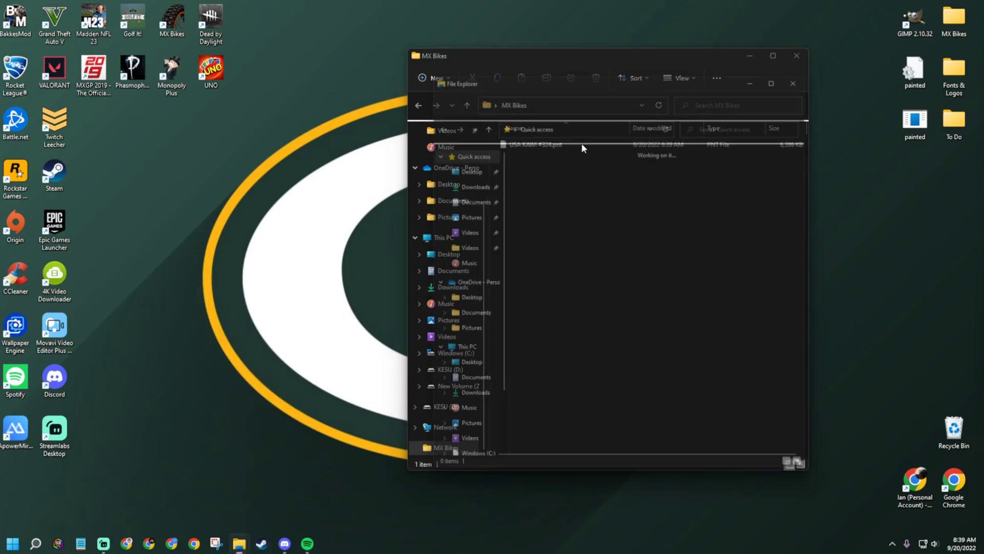
left_click_drag(594, 61, 338, 63)
left_click_drag(635, 63, 754, 88)
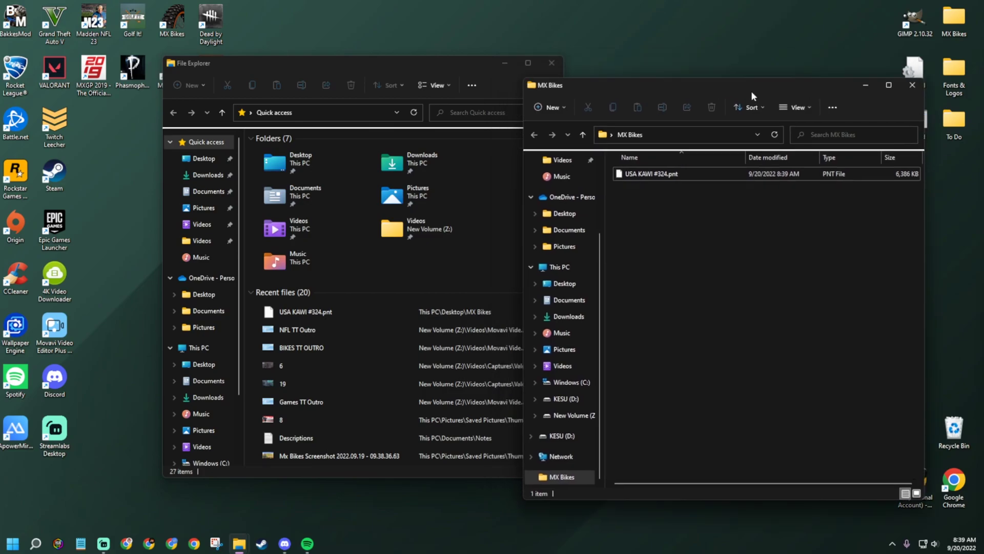
left_click_drag(453, 62, 409, 82)
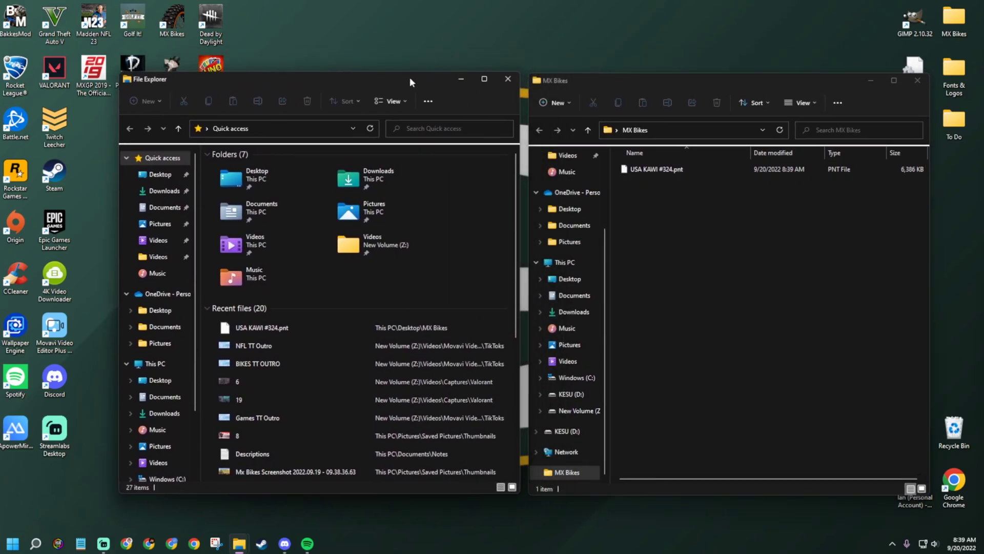
Navigate to Documents\PiBoSo\MX Bikes\mods\bikes\MX2OEM_2022_Kawasaki_KX250F\paints.
left_click(165, 207)
double_click(245, 249)
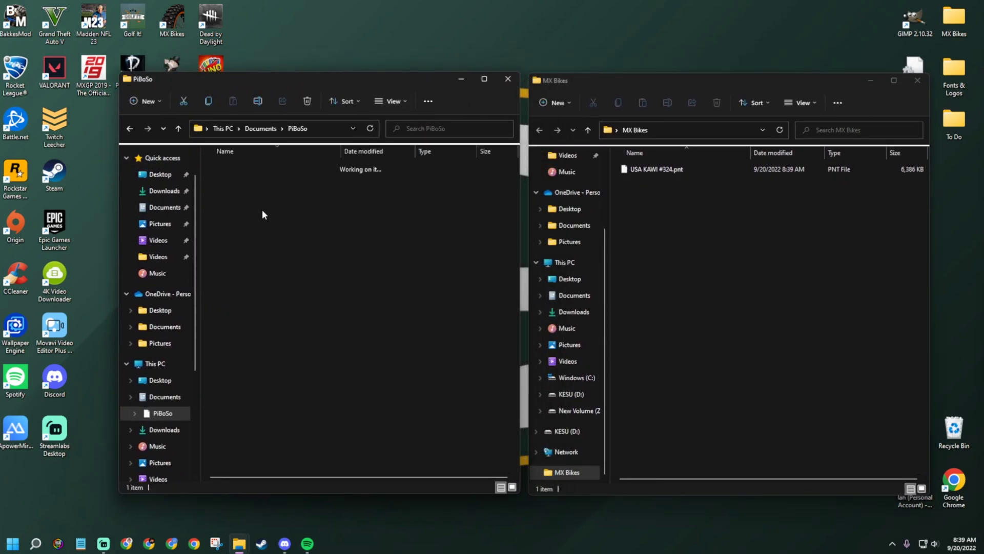
double_click(251, 168)
left_click(233, 204)
double_click(232, 204)
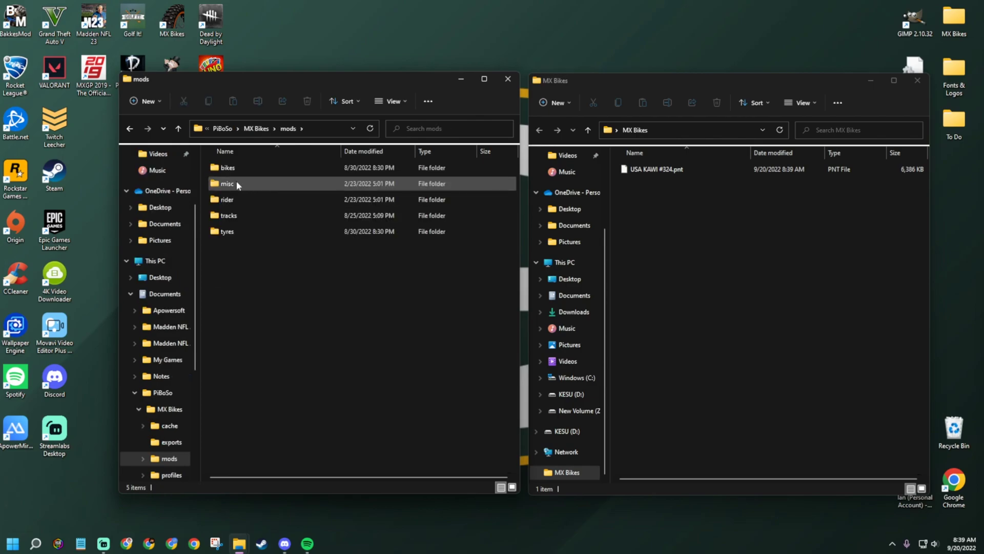
double_click(236, 171)
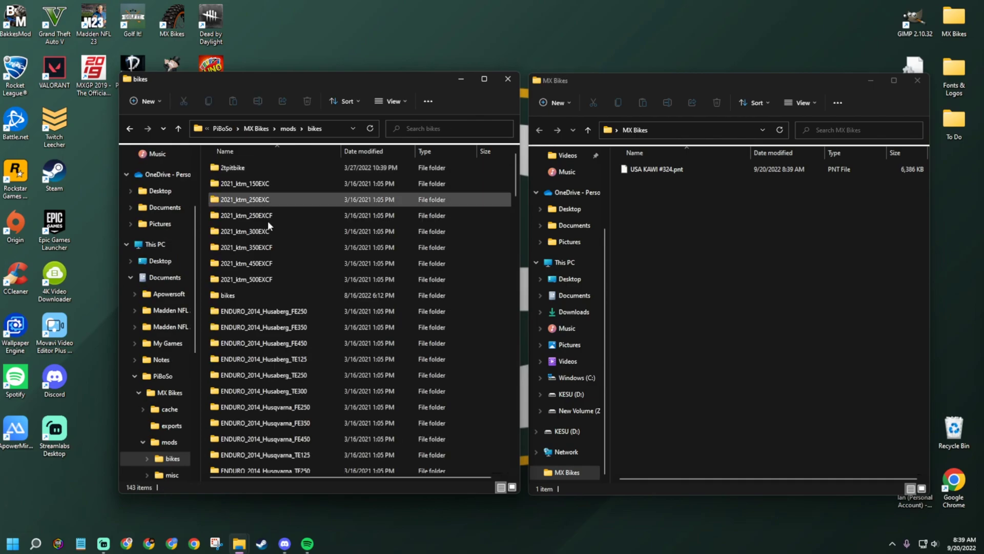
scroll(267, 220, "down", 10)
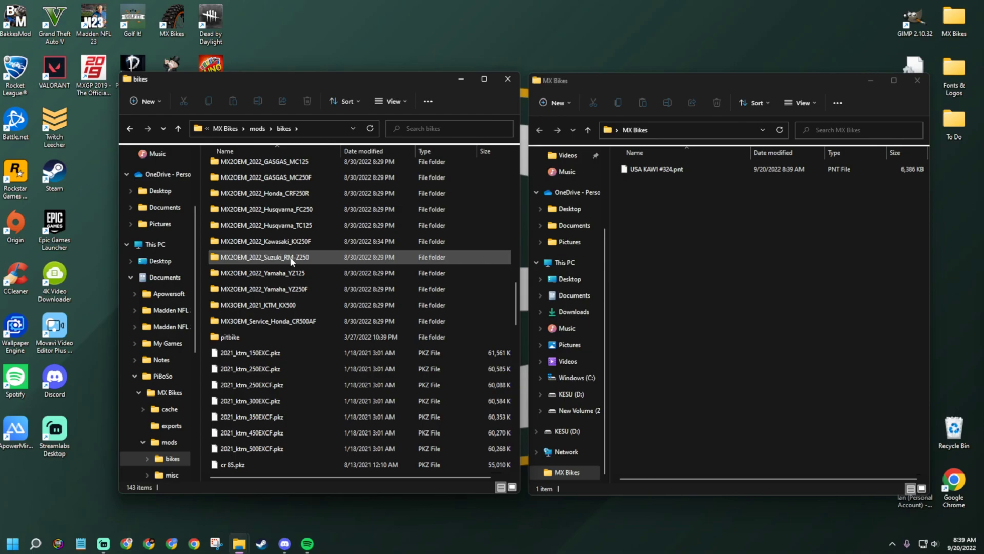
double_click(287, 242)
double_click(229, 204)
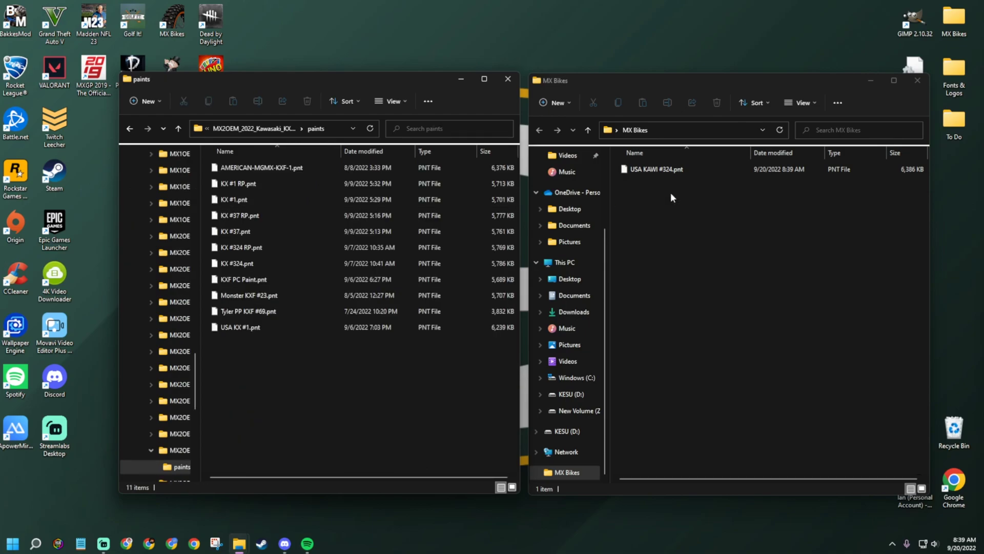
Drag USA KAWI #324.pnt into the paints folder and close both Explorer windows.
left_click(710, 170)
mouse_move(717, 171)
left_mouse_down()
mouse_move(702, 485)
mouse_move(351, 418)
mouse_move(323, 402)
left_mouse_up()
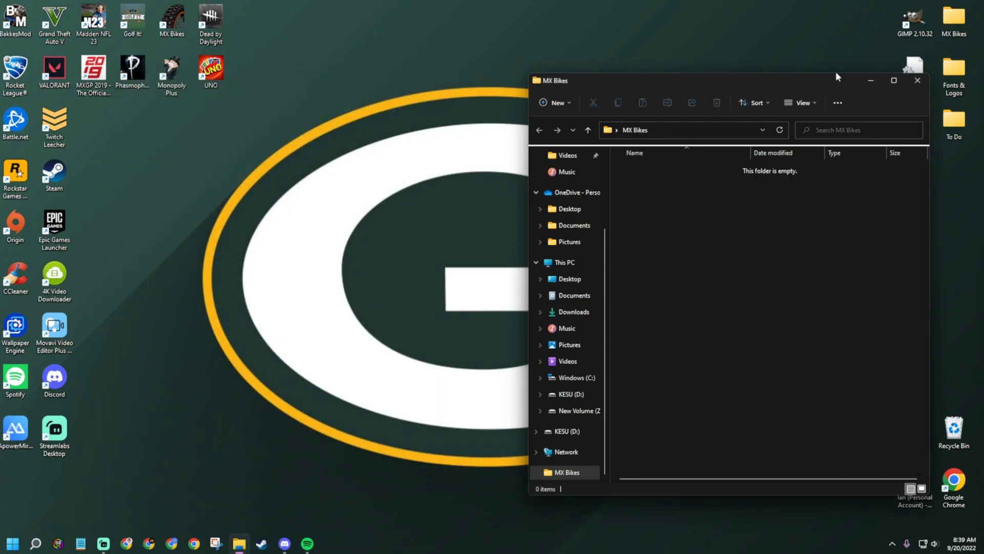
left_click(508, 79)
left_click(918, 81)
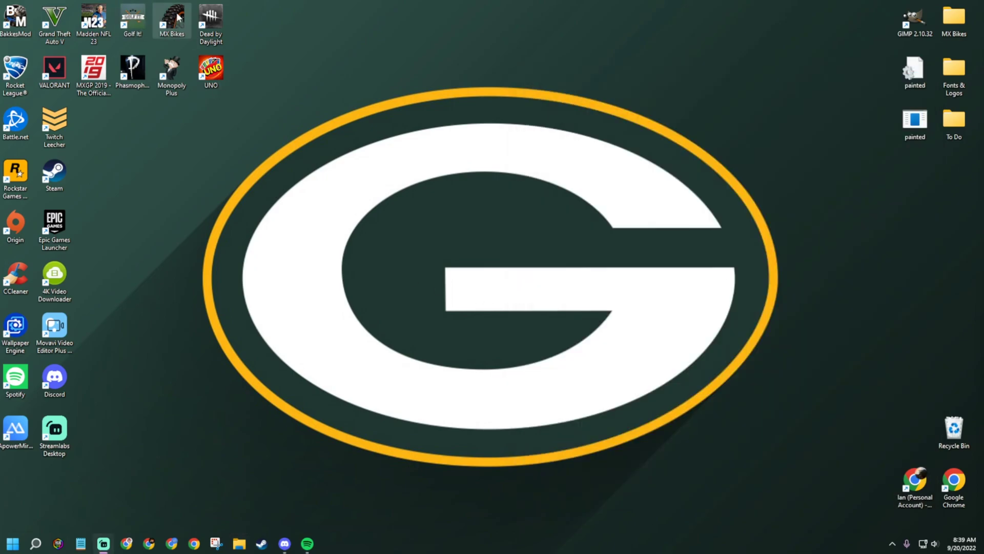
Launch MX Bikes, pick USA KAWI #324 from the Paint dropdown, and click Done.
double_click(172, 20)
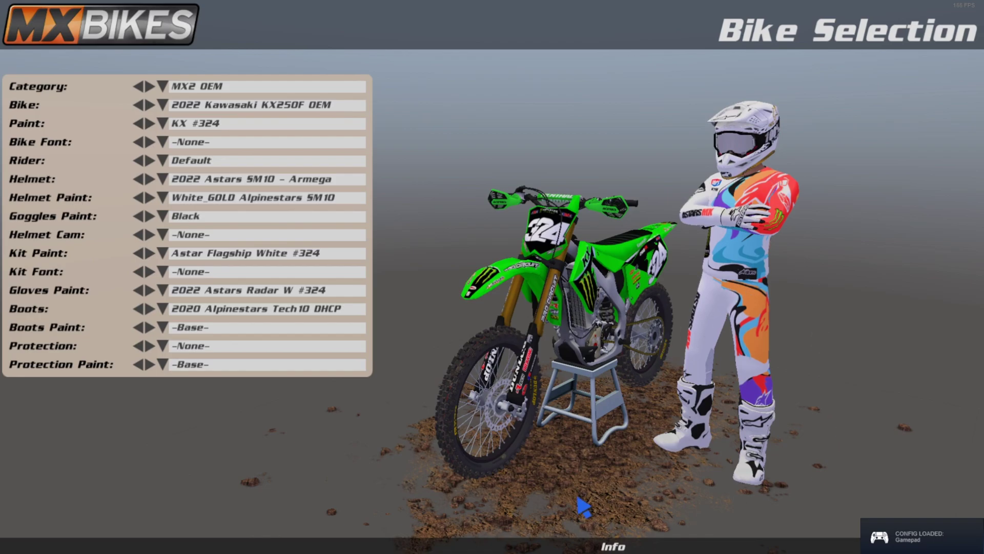
scroll(768, 367, "up", 2)
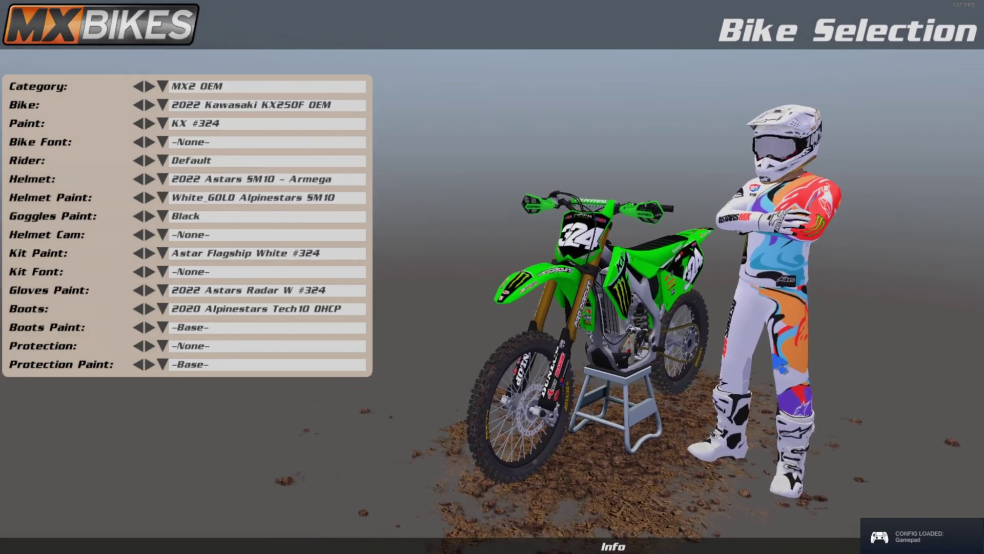
left_click(208, 125)
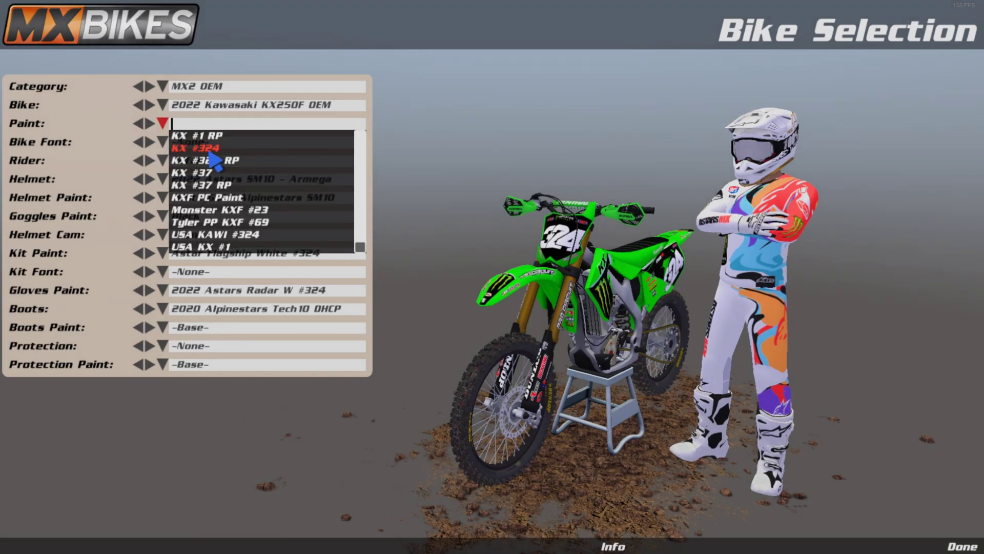
left_click(236, 236)
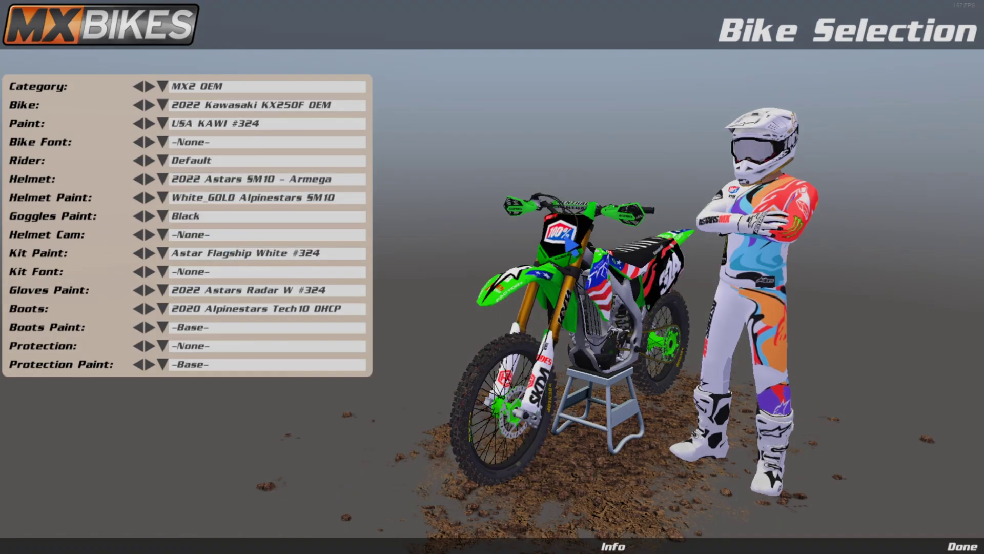
left_click(962, 547)
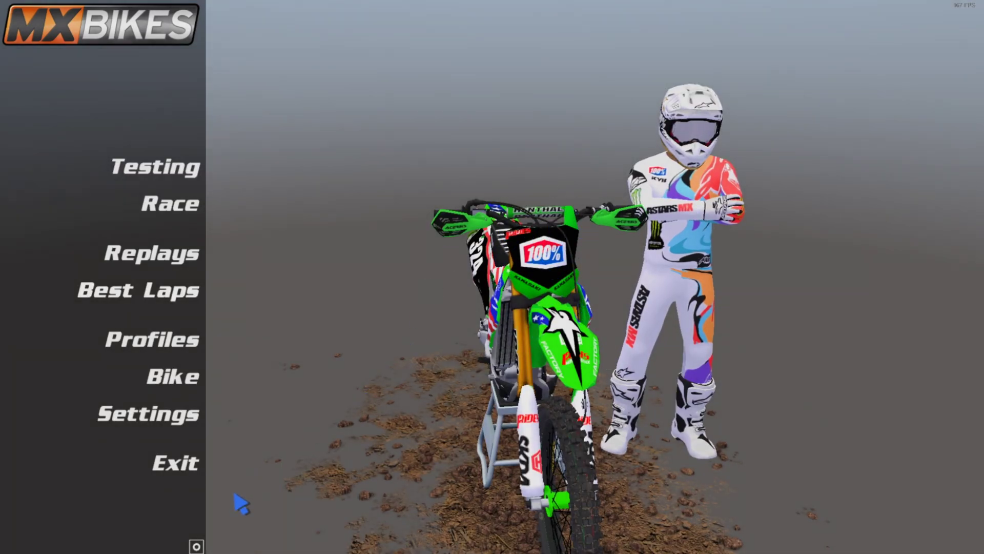
left_click(197, 546)
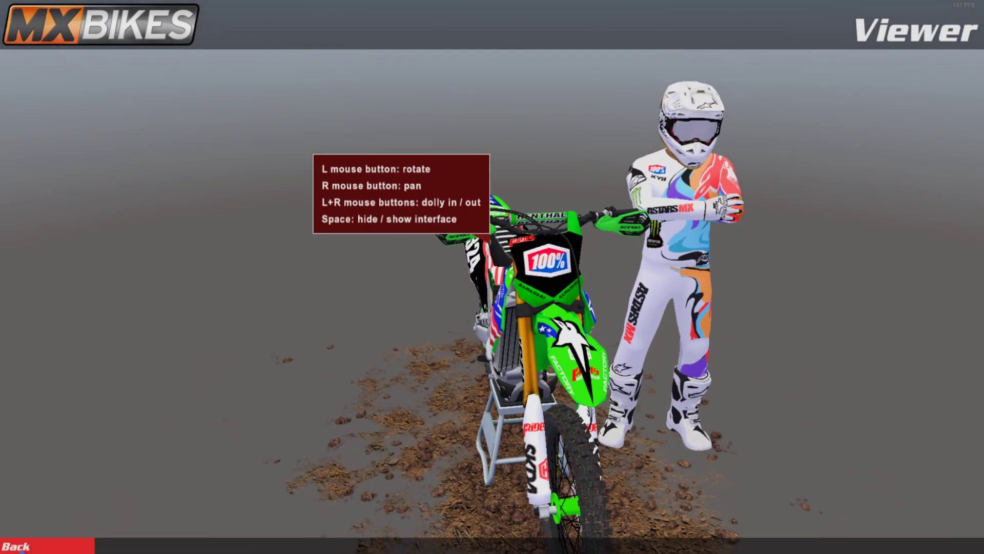
left_click(15, 546)
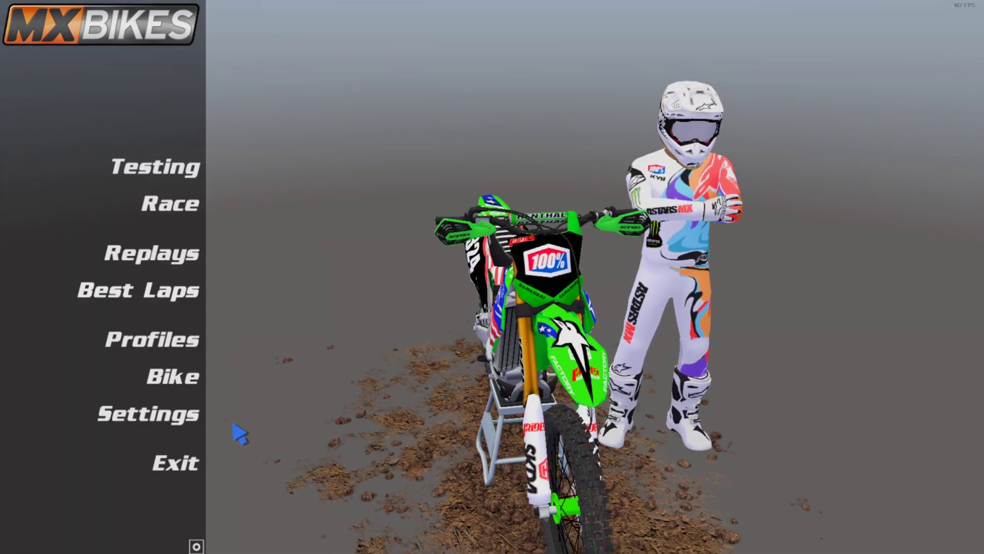